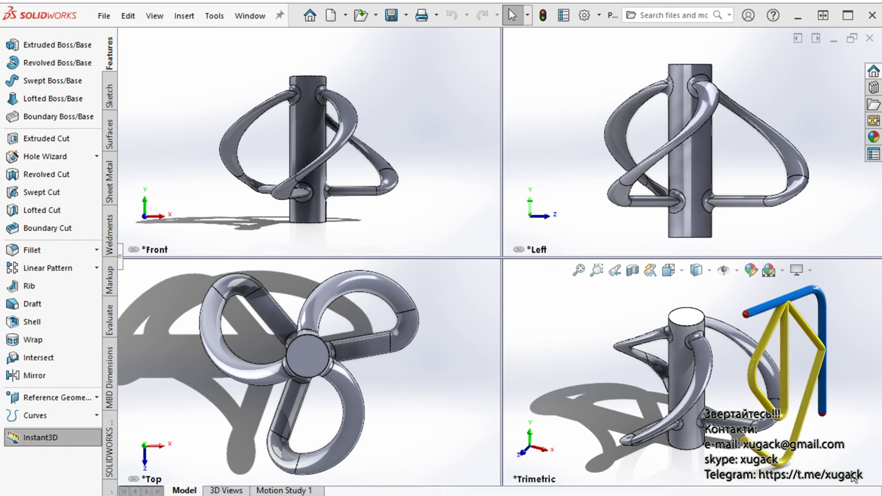
Orbit the finished turbine model until the shaft stands upright.
{"action": "middle_click_drag", "start_coordinate": [592, 400], "coordinate": [807, 395]}
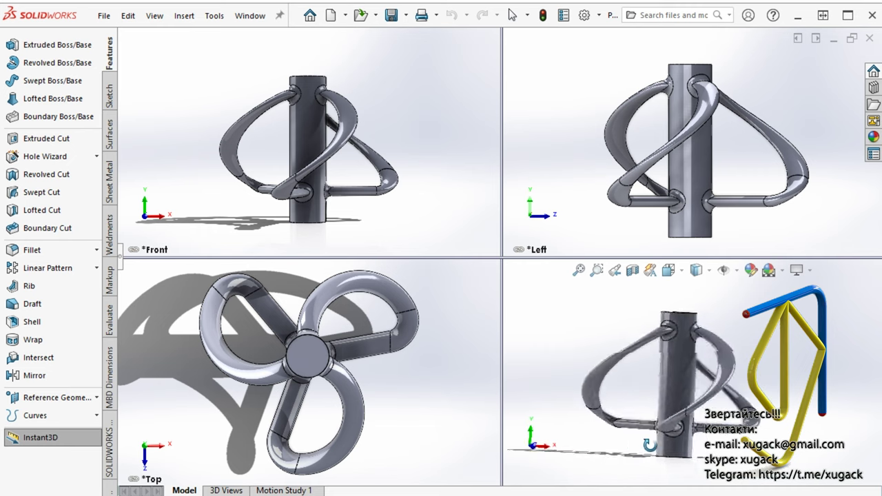
{"action": "mouse_move", "coordinate": [651, 444]}
{"action": "middle_mouse_down"}
{"action": "mouse_move", "coordinate": [654, 482]}
{"action": "mouse_move", "coordinate": [599, 474]}
{"action": "middle_mouse_up"}
{"action": "mouse_move", "coordinate": [665, 479]}
{"action": "middle_mouse_down"}
{"action": "mouse_move", "coordinate": [672, 476]}
{"action": "mouse_move", "coordinate": [571, 476]}
{"action": "mouse_move", "coordinate": [621, 413]}
{"action": "middle_mouse_up"}
{"action": "mouse_move", "coordinate": [634, 482]}
{"action": "middle_mouse_down"}
{"action": "mouse_move", "coordinate": [657, 490]}
{"action": "mouse_move", "coordinate": [592, 489]}
{"action": "mouse_move", "coordinate": [671, 334]}
{"action": "middle_mouse_up"}
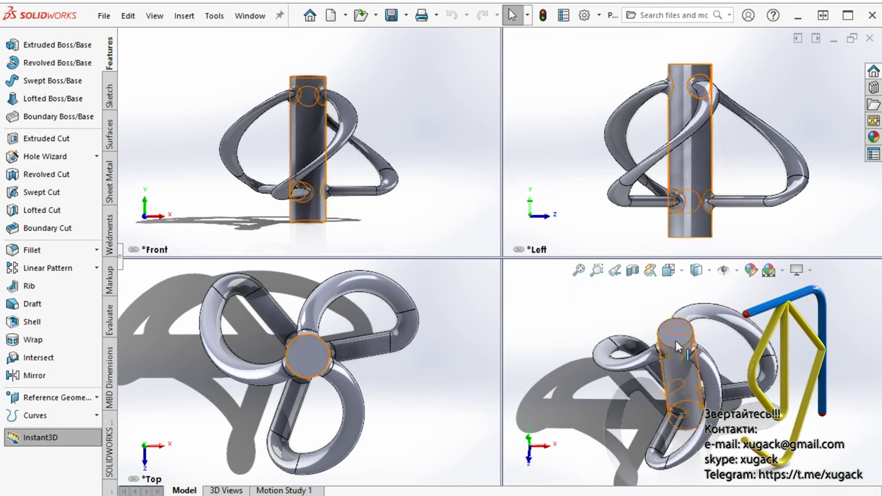
Switch the viewport to a single large view showing the turbine from a low side angle.
{"action": "left_click", "coordinate": [682, 272]}
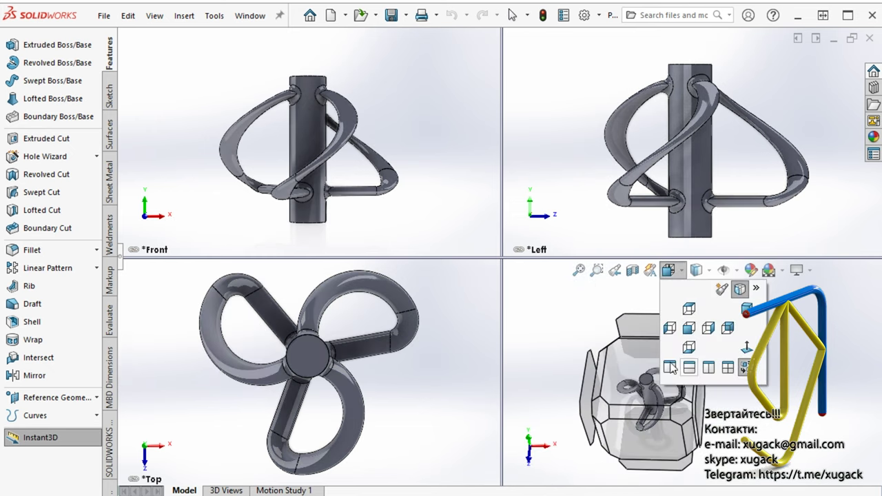
{"action": "left_click", "coordinate": [670, 367]}
{"action": "mouse_move", "coordinate": [733, 418]}
{"action": "middle_mouse_down"}
{"action": "mouse_move", "coordinate": [683, 321]}
{"action": "mouse_move", "coordinate": [583, 292]}
{"action": "mouse_move", "coordinate": [533, 308]}
{"action": "mouse_move", "coordinate": [590, 318]}
{"action": "mouse_move", "coordinate": [611, 356]}
{"action": "mouse_move", "coordinate": [793, 365]}
{"action": "mouse_move", "coordinate": [690, 403]}
{"action": "mouse_move", "coordinate": [629, 402]}
{"action": "middle_mouse_up"}
{"action": "key", "text": "Escape"}
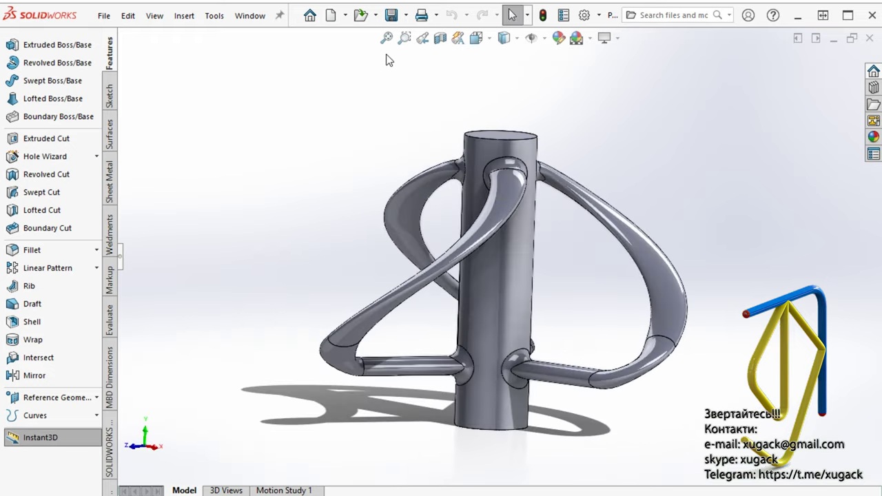
{"action": "left_click", "coordinate": [346, 15]}
Create a new part and start a sketch on the Top Plane.
{"action": "left_click", "coordinate": [348, 34]}
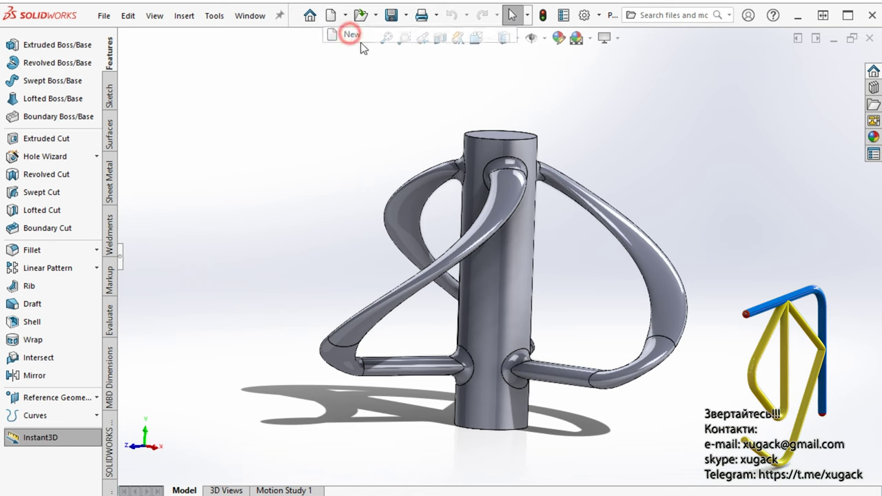
{"action": "left_click", "coordinate": [313, 315]}
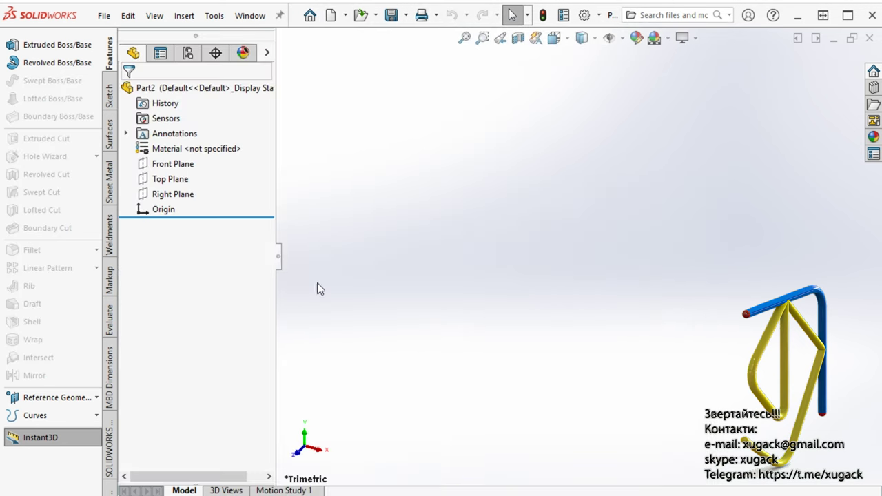
{"action": "left_click", "coordinate": [170, 181]}
{"action": "left_click", "coordinate": [180, 163]}
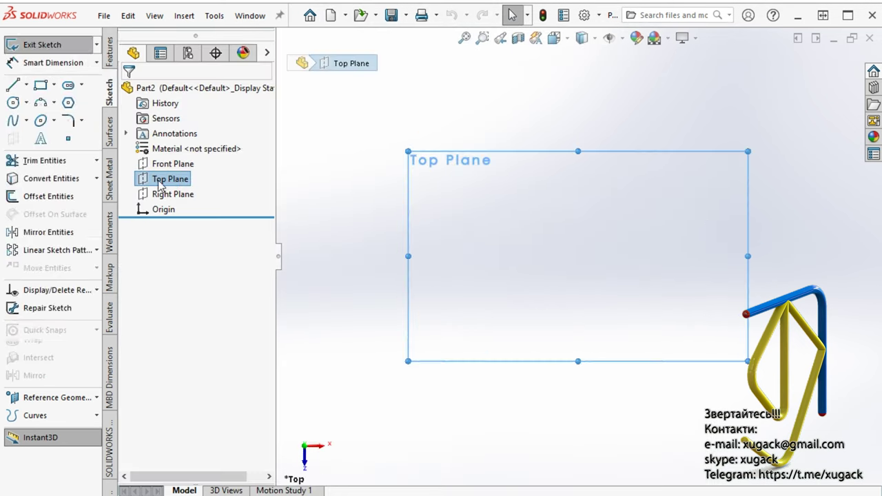
Draw a circle centred on the origin and dimension it to 20 mm diameter.
{"action": "left_click", "coordinate": [14, 103]}
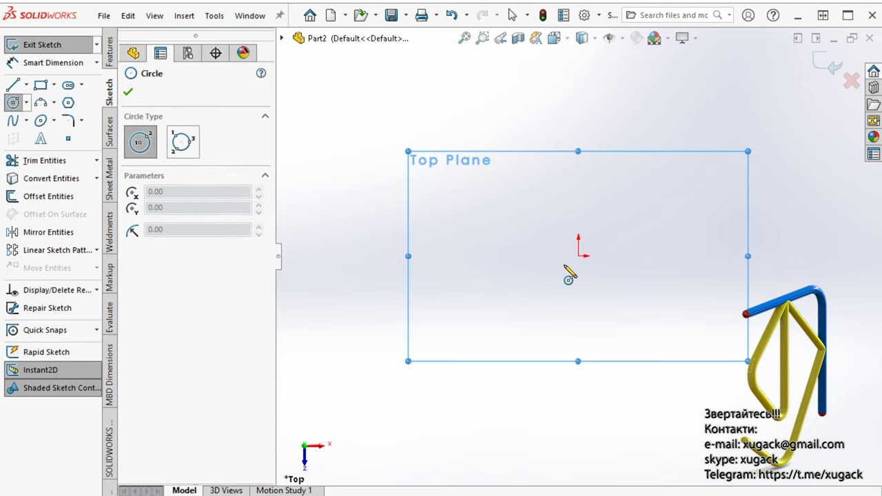
{"action": "left_click", "coordinate": [578, 255]}
{"action": "left_click", "coordinate": [616, 277]}
{"action": "key", "text": "Escape"}
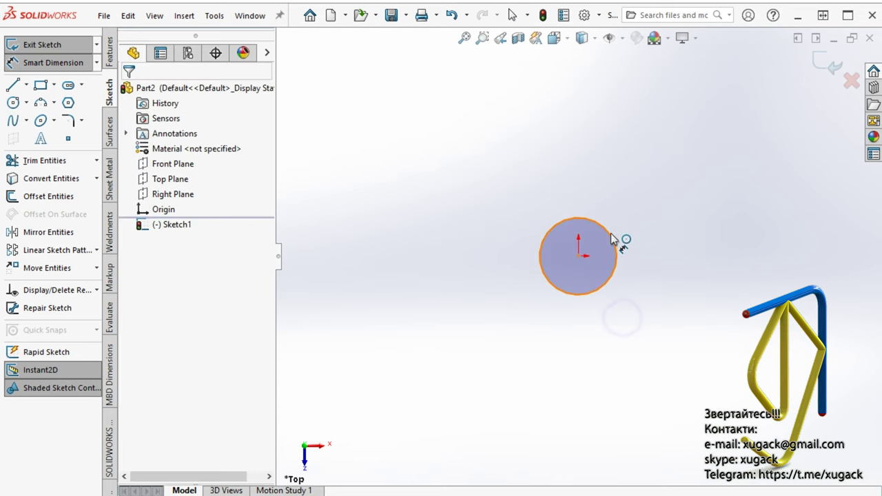
{"action": "left_click", "coordinate": [616, 252]}
{"action": "left_click", "coordinate": [637, 265]}
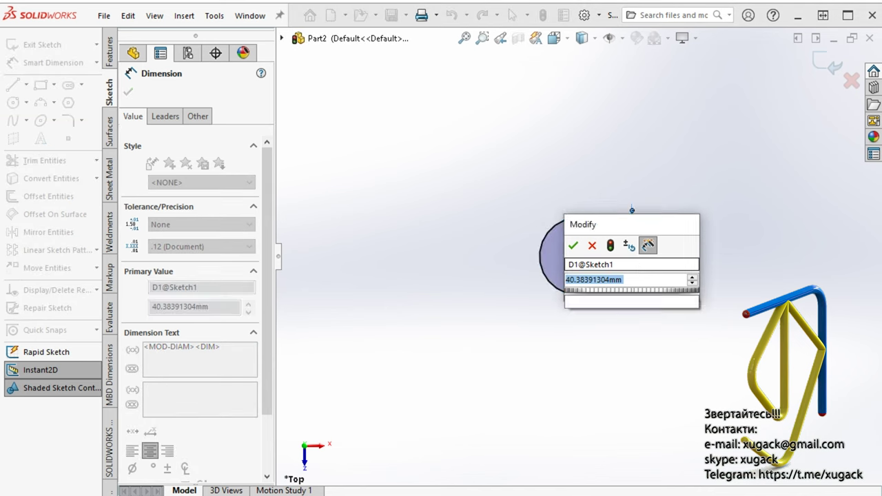
{"action": "type", "text": "20"}
{"action": "key", "text": "Return"}
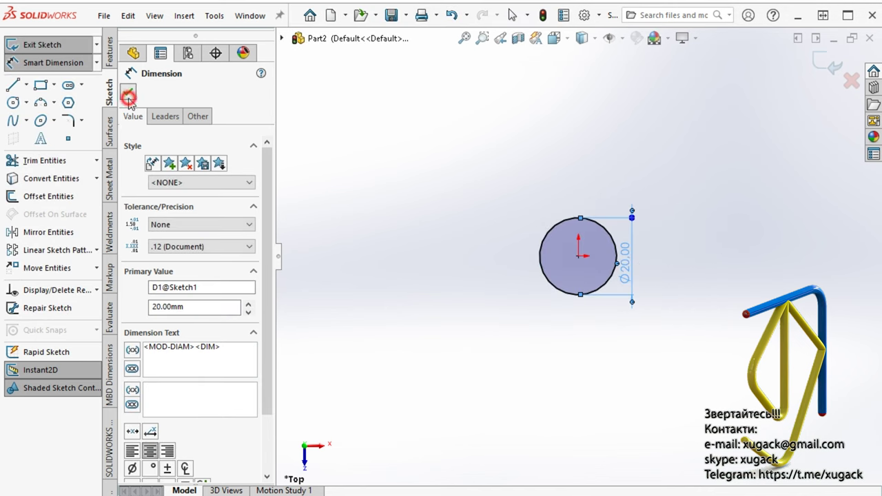
{"action": "left_click", "coordinate": [128, 97]}
Extrude the circle 50 mm up, with a second direction 10 mm down.
{"action": "left_click", "coordinate": [108, 49]}
{"action": "left_click", "coordinate": [79, 43]}
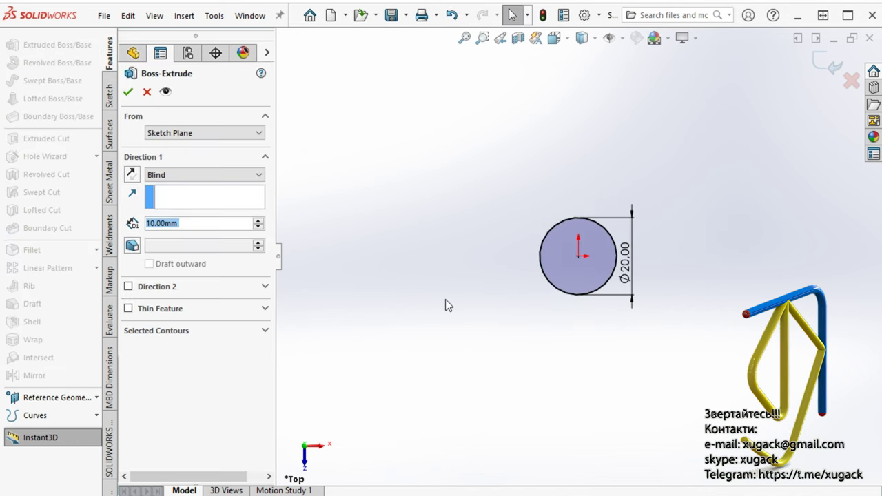
{"action": "left_click", "coordinate": [258, 223]}
{"action": "left_click", "coordinate": [175, 285]}
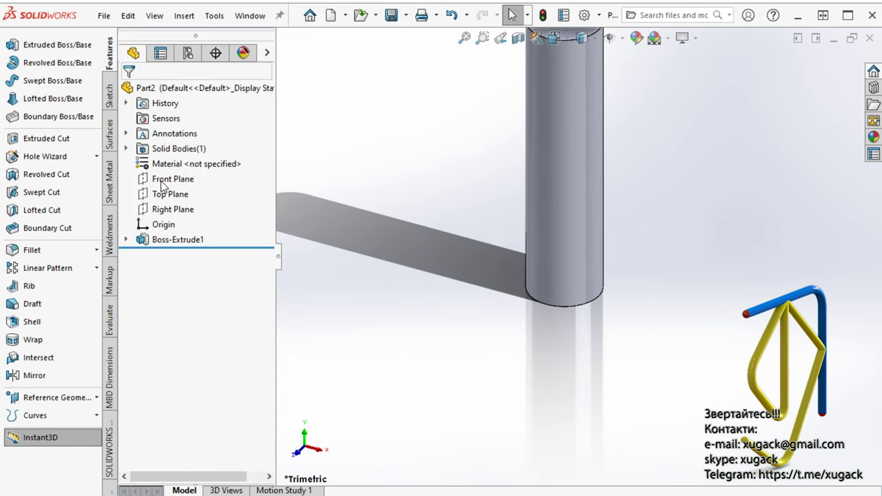
On the Front Plane, sketch a 50 mm horizontal line starting at the origin.
{"action": "left_click", "coordinate": [167, 180]}
{"action": "left_click", "coordinate": [169, 165]}
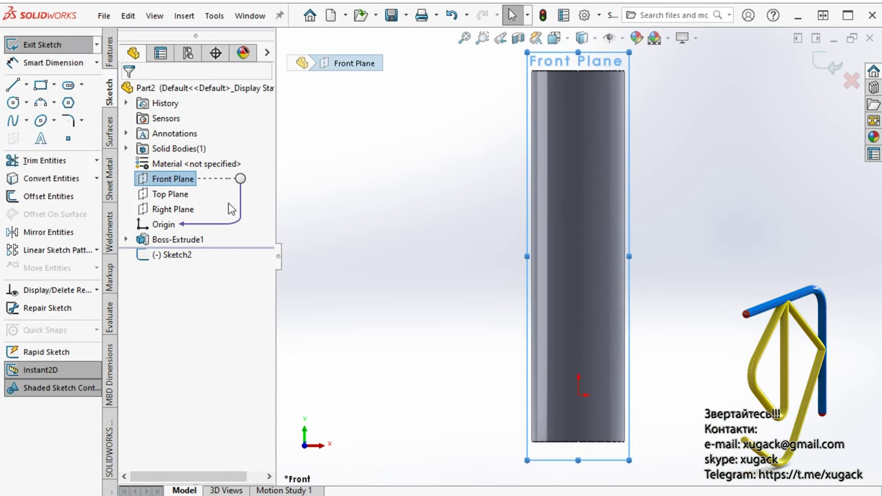
{"action": "left_click", "coordinate": [15, 86]}
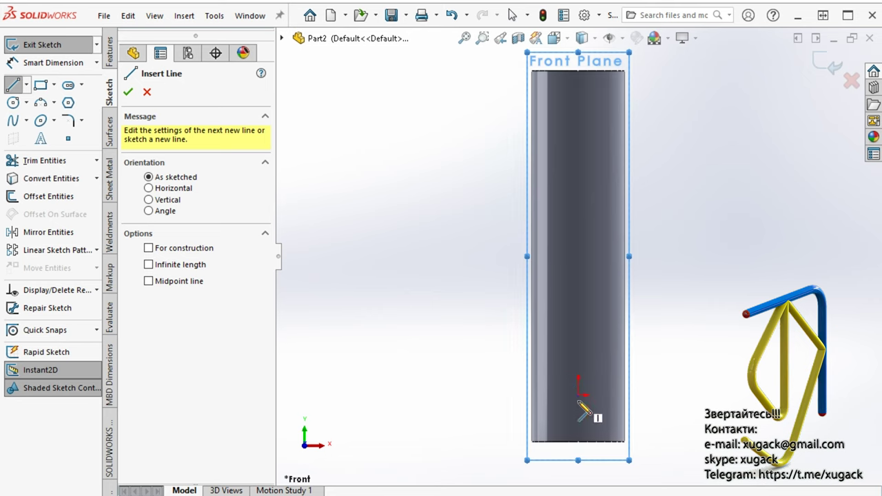
{"action": "left_click", "coordinate": [579, 397]}
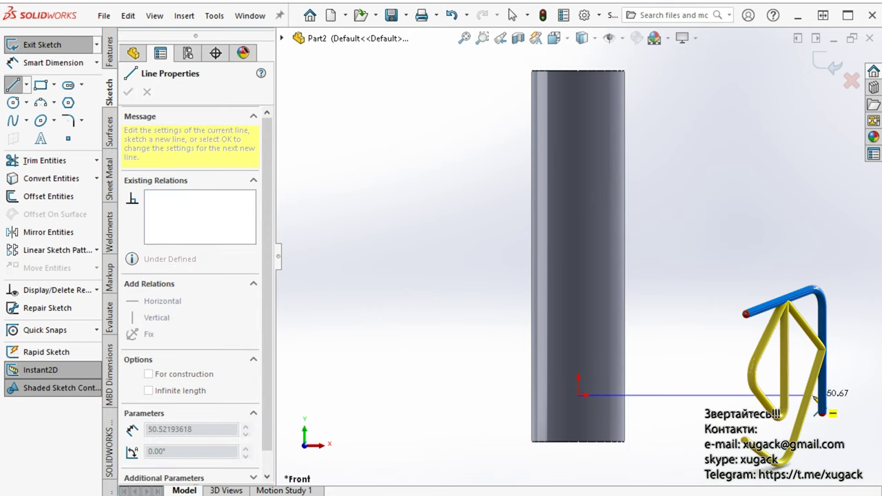
{"action": "left_click", "coordinate": [815, 395]}
{"action": "key", "text": "Escape"}
{"action": "left_click", "coordinate": [774, 397]}
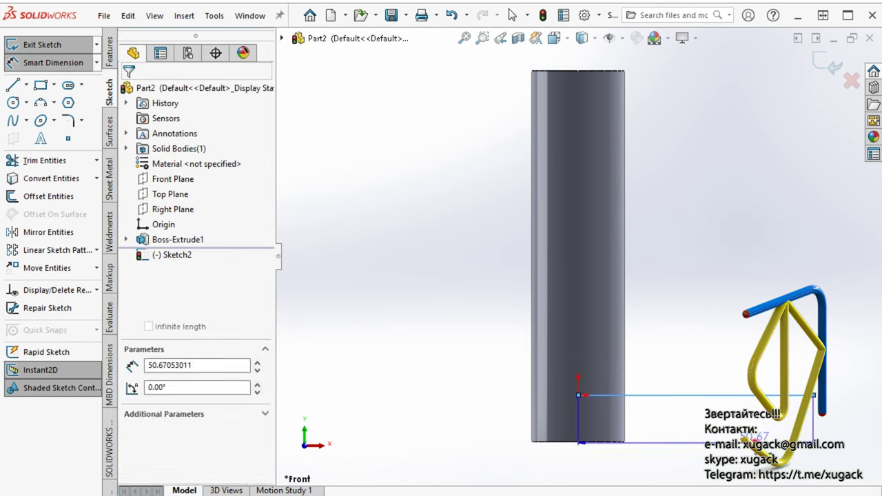
{"action": "left_click", "coordinate": [758, 441]}
{"action": "type", "text": "50.00mm"}
{"action": "key", "text": "Return"}
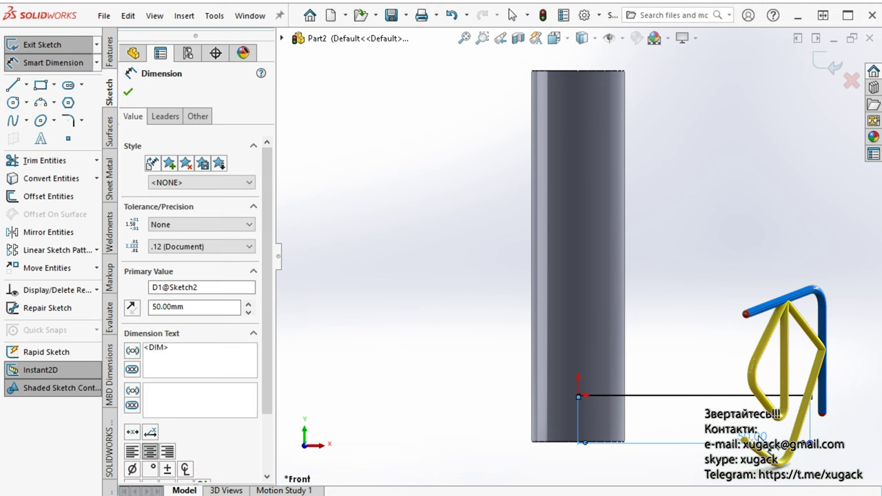
{"action": "left_click", "coordinate": [829, 69]}
{"action": "left_click", "coordinate": [766, 219]}
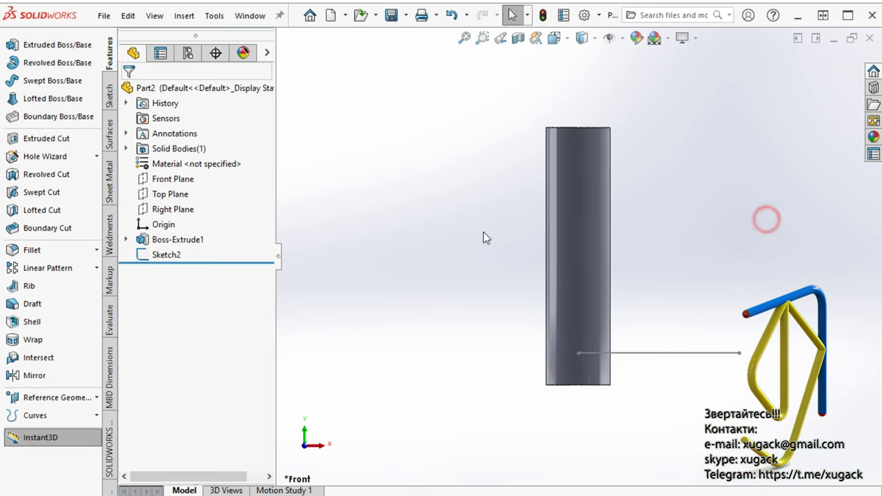
In a new Front Plane sketch, draw a vertical line from the origin ending 10 mm below the shaft top.
{"action": "left_click", "coordinate": [175, 178]}
{"action": "left_click", "coordinate": [186, 156]}
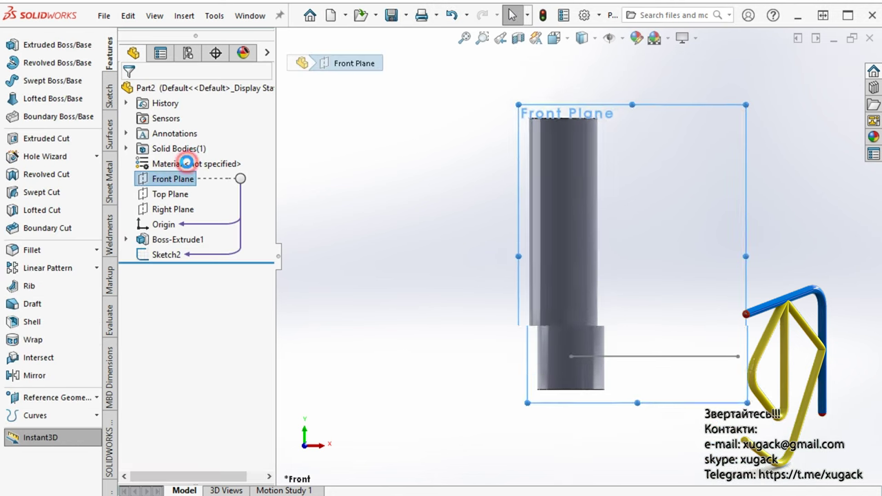
{"action": "left_click", "coordinate": [15, 84]}
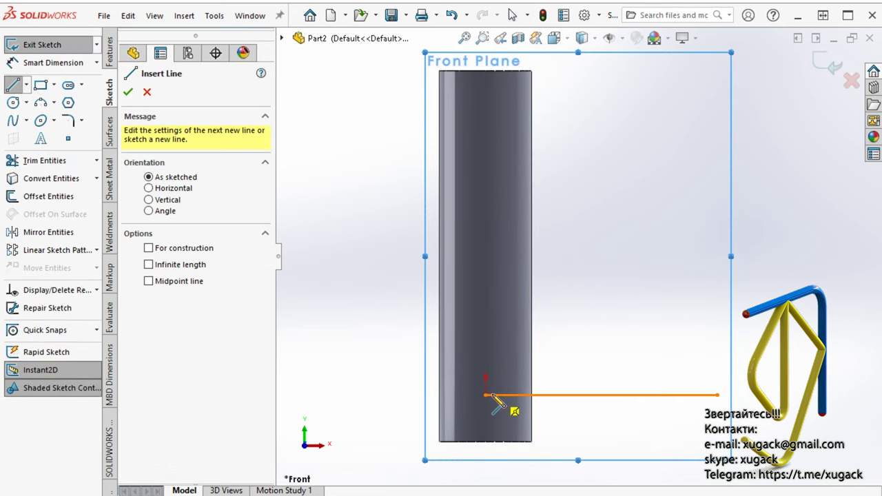
{"action": "left_click", "coordinate": [486, 395]}
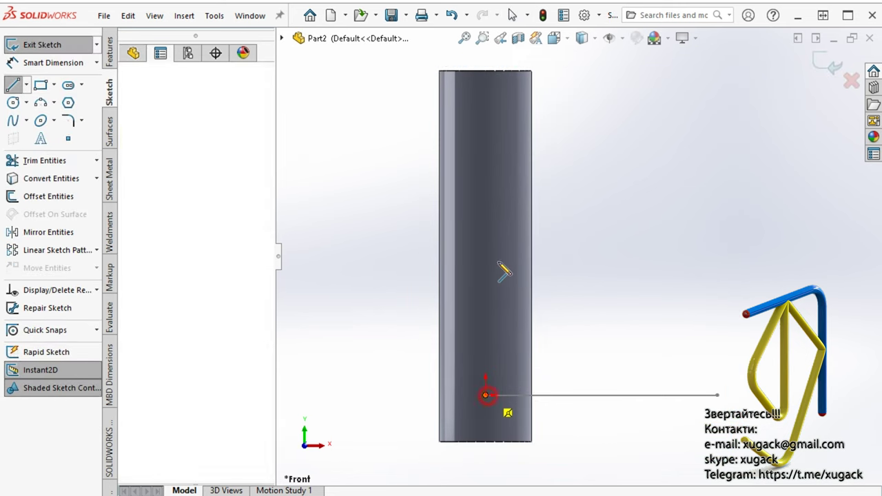
{"action": "left_click", "coordinate": [486, 144]}
{"action": "right_click_drag", "start_coordinate": [608, 253], "coordinate": [521, 93]}
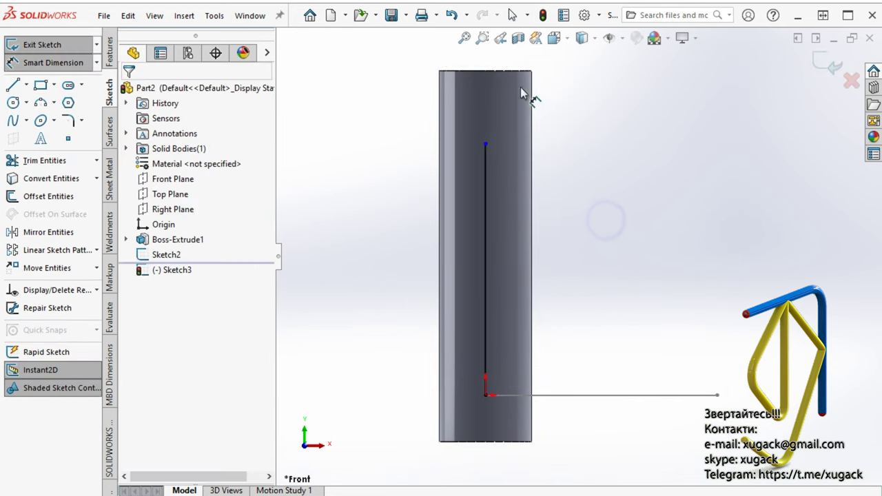
{"action": "left_click", "coordinate": [485, 144]}
{"action": "left_click", "coordinate": [394, 117]}
{"action": "type", "text": "1"}
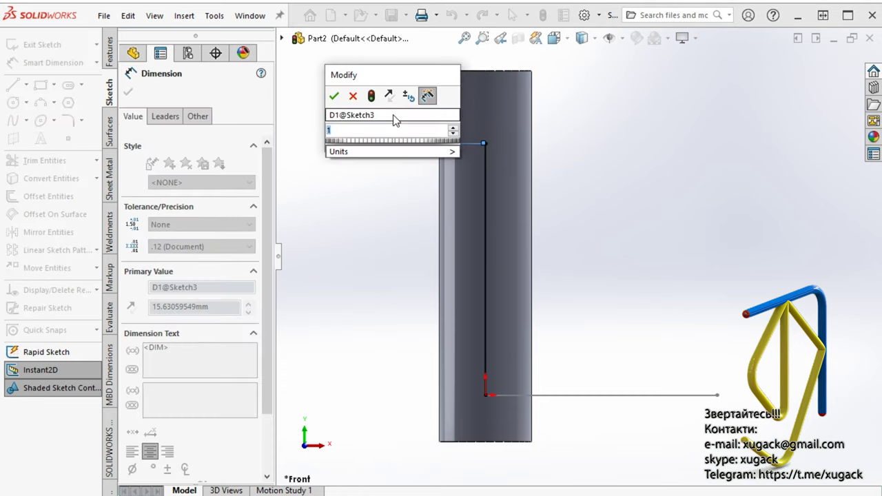
{"action": "type", "text": "0"}
{"action": "key", "text": "Return"}
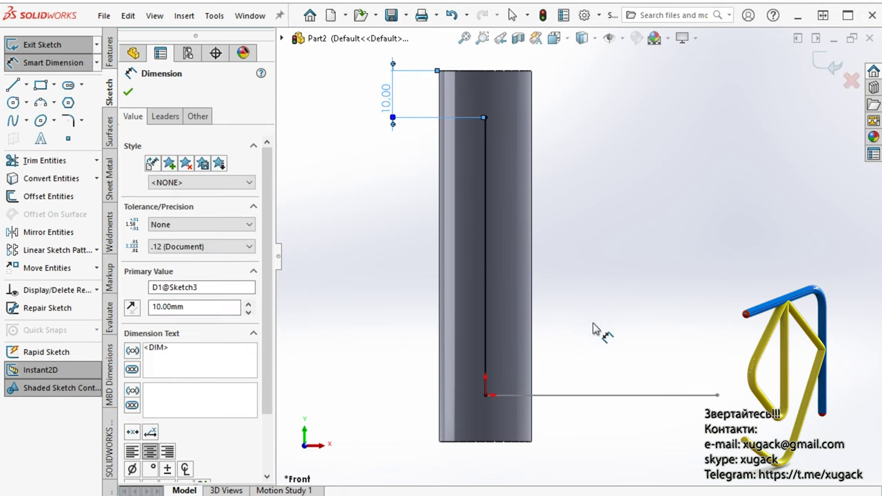
{"action": "key", "text": "Escape"}
{"action": "scroll", "coordinate": [630, 296], "scroll_direction": "up", "scroll_amount": 3}
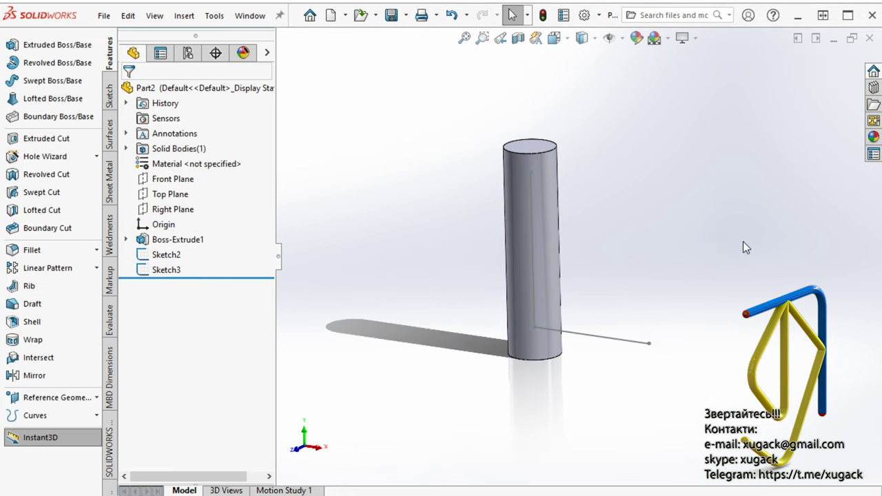
Start a swept surface with Sketch2 as the profile and Sketch3 as the path.
{"action": "scroll", "coordinate": [745, 243], "scroll_direction": "down", "scroll_amount": 2}
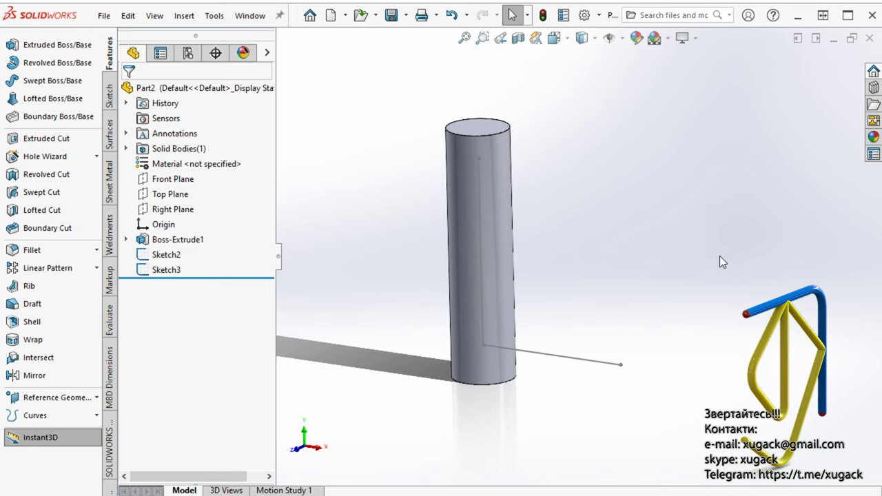
{"action": "left_click", "coordinate": [112, 135]}
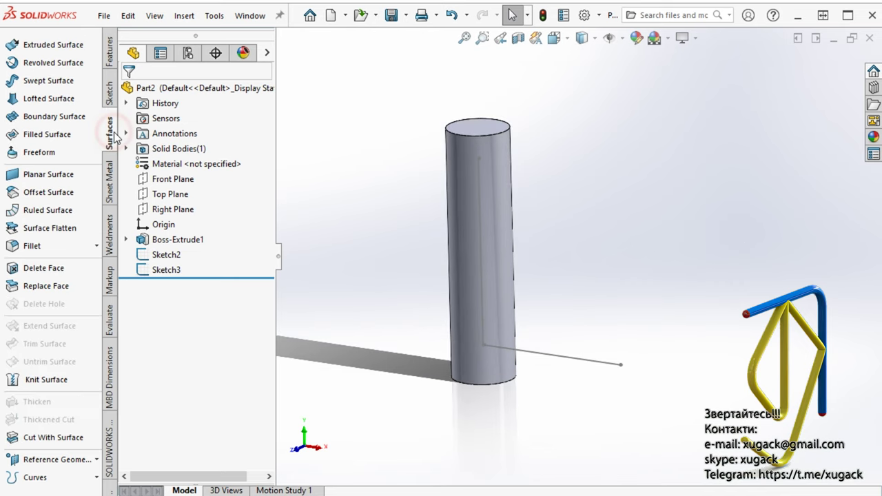
{"action": "left_click", "coordinate": [59, 82]}
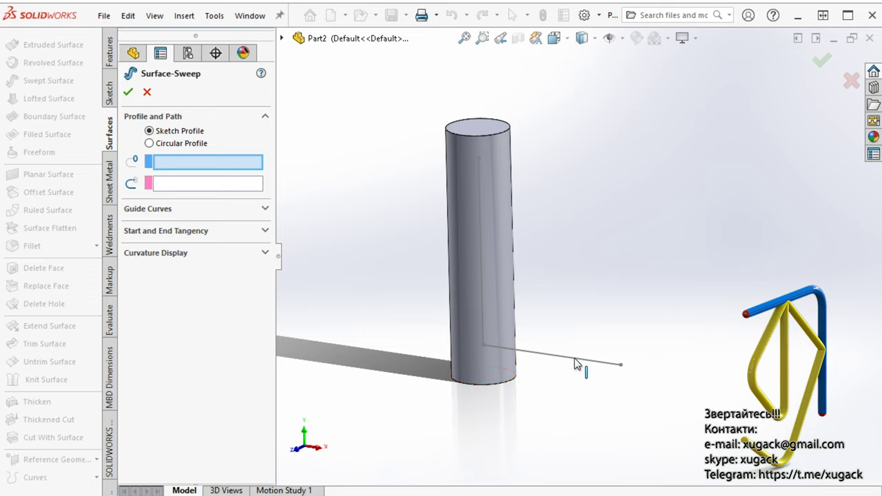
{"action": "left_click", "coordinate": [576, 359]}
{"action": "left_click", "coordinate": [479, 270]}
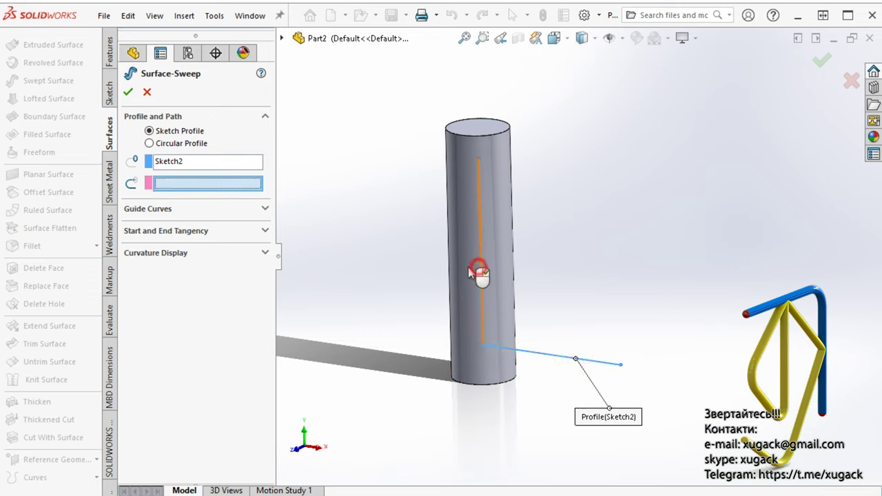
Give the sweep a 90° profile twist and accept Surface-Sweep1.
{"action": "left_click", "coordinate": [260, 229]}
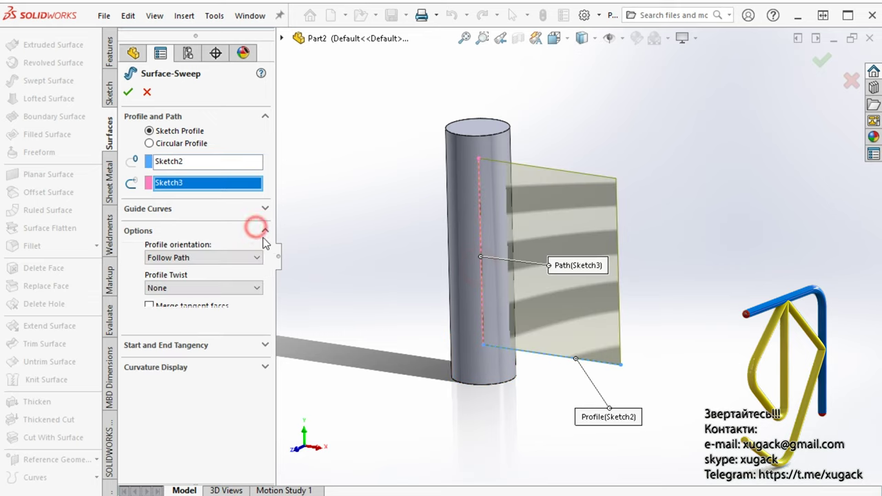
{"action": "left_click", "coordinate": [260, 287]}
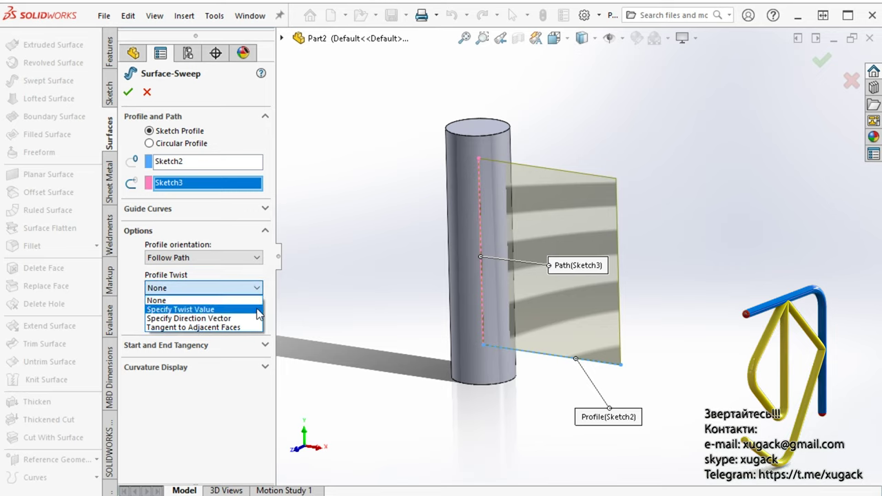
{"action": "left_click", "coordinate": [257, 311]}
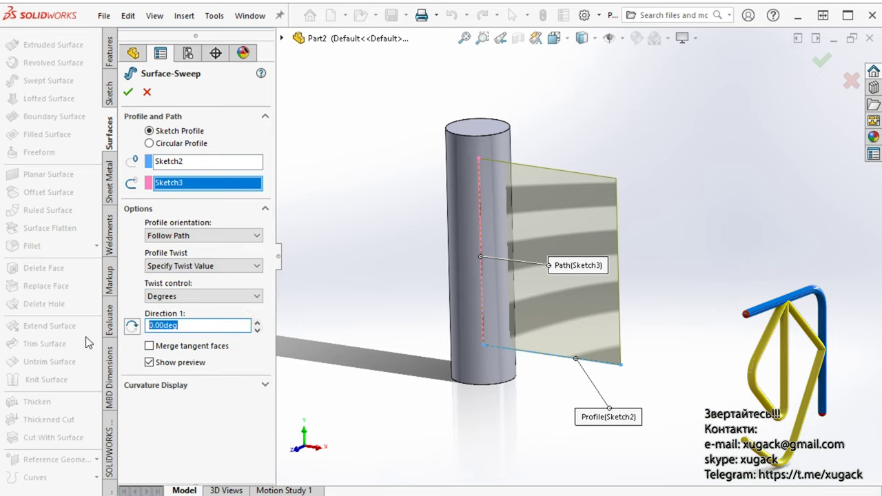
{"action": "type", "text": "90"}
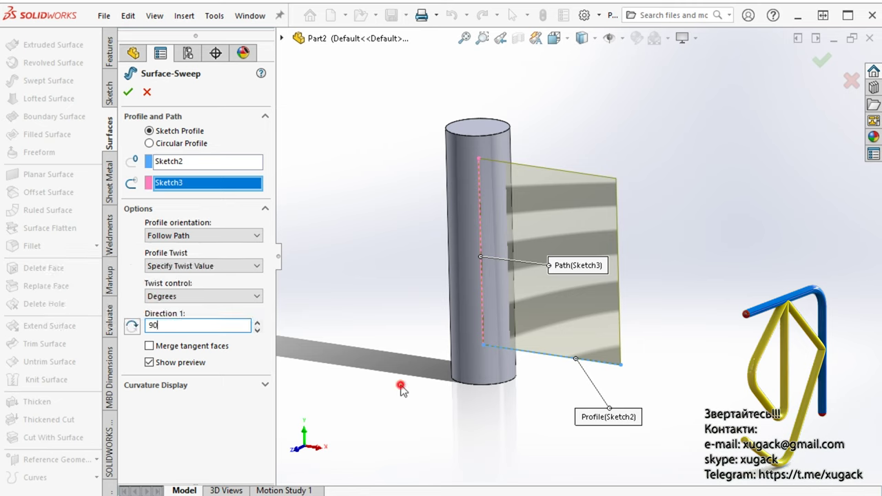
{"action": "left_click", "coordinate": [400, 386]}
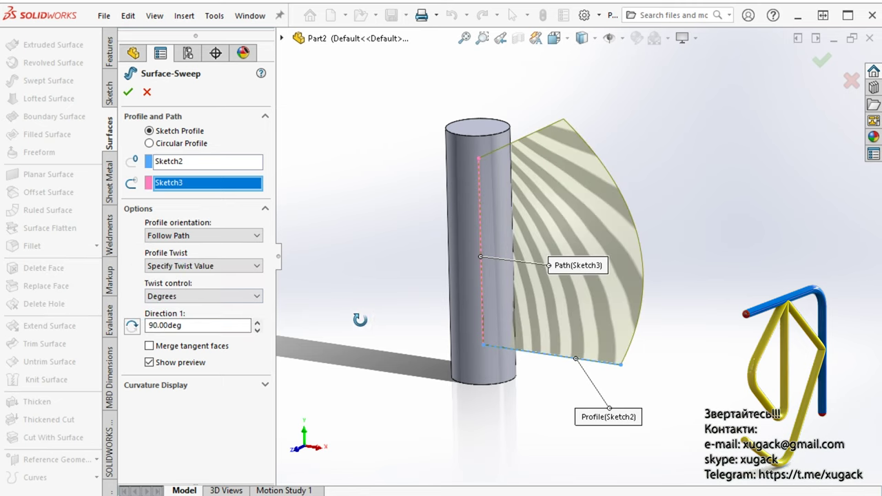
{"action": "mouse_move", "coordinate": [360, 319]}
{"action": "middle_mouse_down"}
{"action": "mouse_move", "coordinate": [370, 349]}
{"action": "mouse_move", "coordinate": [421, 275]}
{"action": "mouse_move", "coordinate": [423, 328]}
{"action": "middle_mouse_up"}
{"action": "left_click", "coordinate": [129, 94]}
On the Top Plane, sketch a line from the shaft centre and an arc meeting its outer end.
{"action": "left_click", "coordinate": [172, 215]}
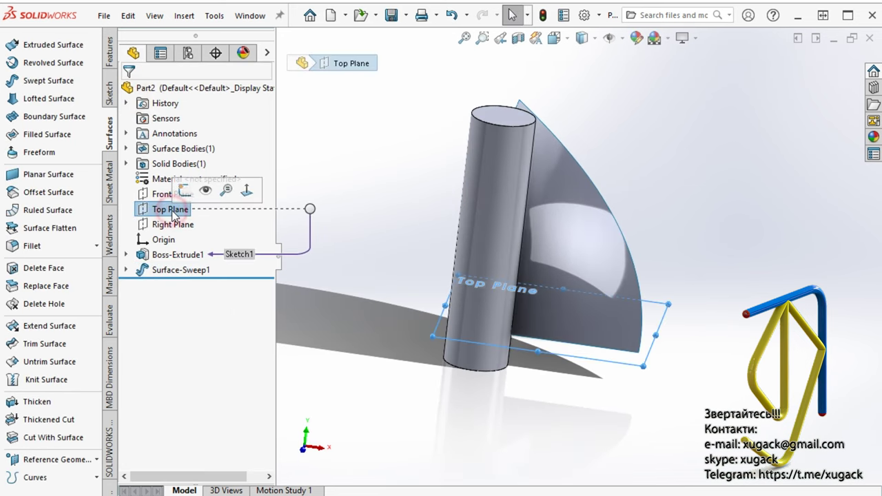
{"action": "left_click", "coordinate": [184, 191]}
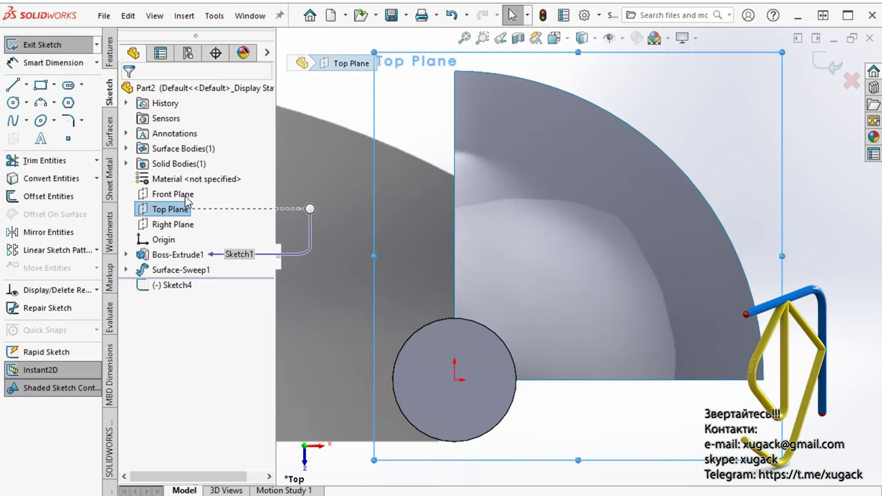
{"action": "left_click", "coordinate": [13, 89]}
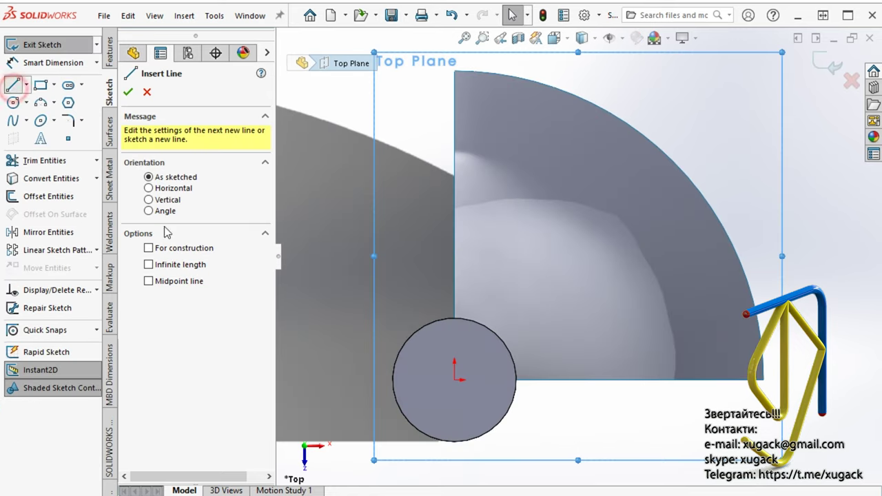
{"action": "left_click", "coordinate": [455, 379]}
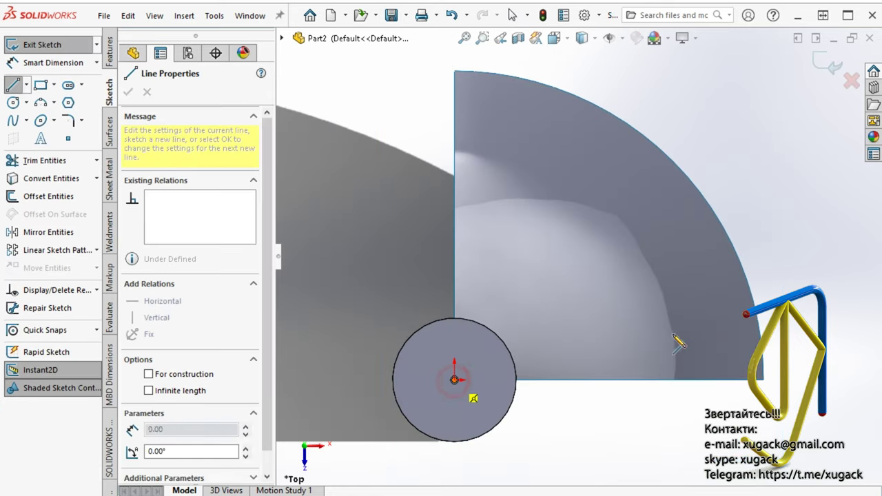
{"action": "left_click", "coordinate": [736, 305]}
{"action": "left_click", "coordinate": [41, 102]}
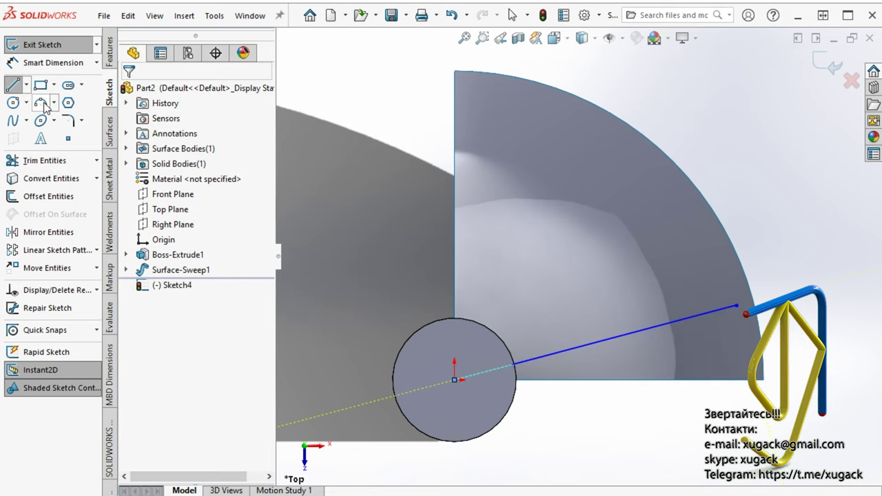
{"action": "left_click", "coordinate": [456, 318]}
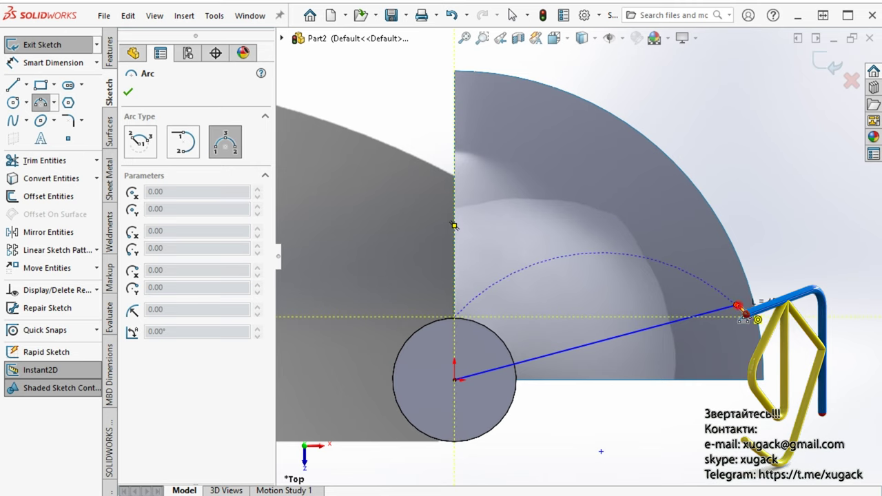
{"action": "left_click", "coordinate": [736, 305]}
{"action": "left_click", "coordinate": [673, 194]}
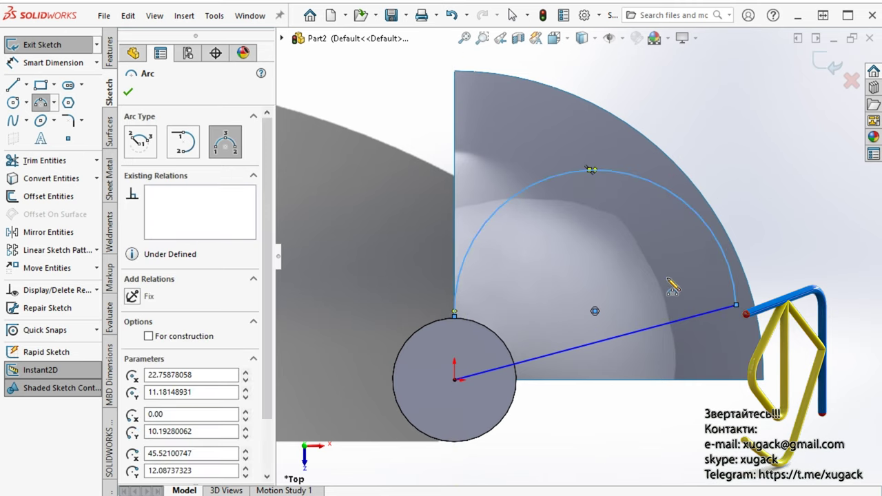
{"action": "key", "text": "Escape"}
Round the corner between the line and arc with a 10 mm sketch fillet, viewed from the top.
{"action": "left_click", "coordinate": [69, 119]}
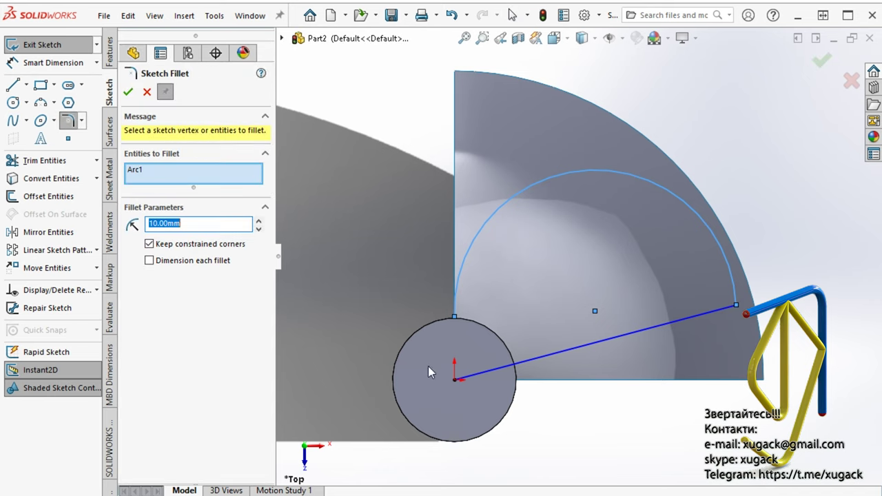
{"action": "left_click", "coordinate": [731, 310]}
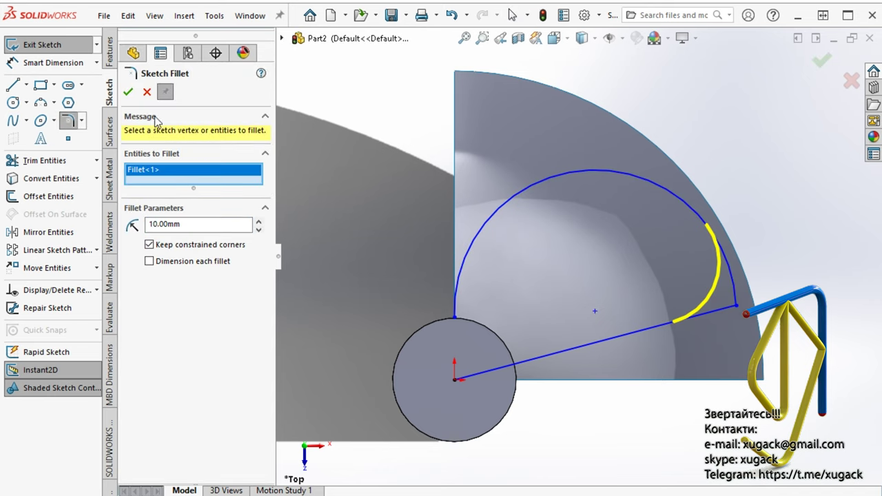
{"action": "left_click", "coordinate": [127, 92]}
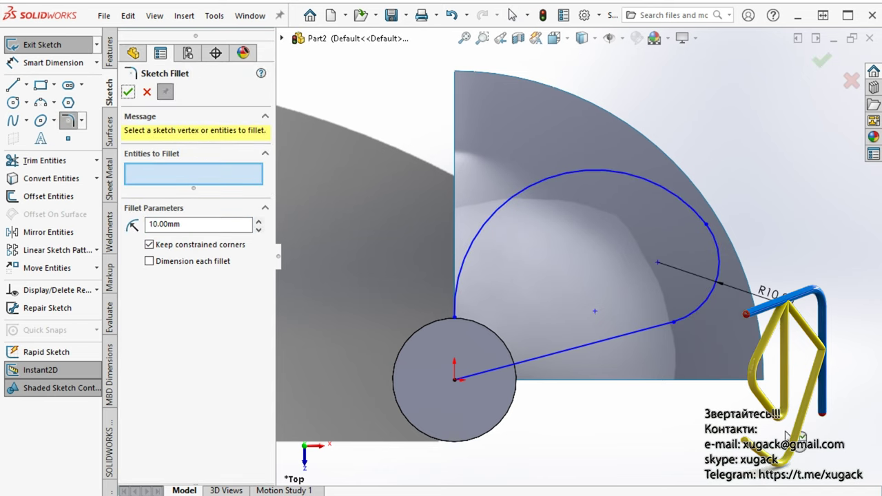
{"action": "key", "text": "Escape"}
{"action": "middle_click_drag", "start_coordinate": [784, 433], "coordinate": [581, 69]}
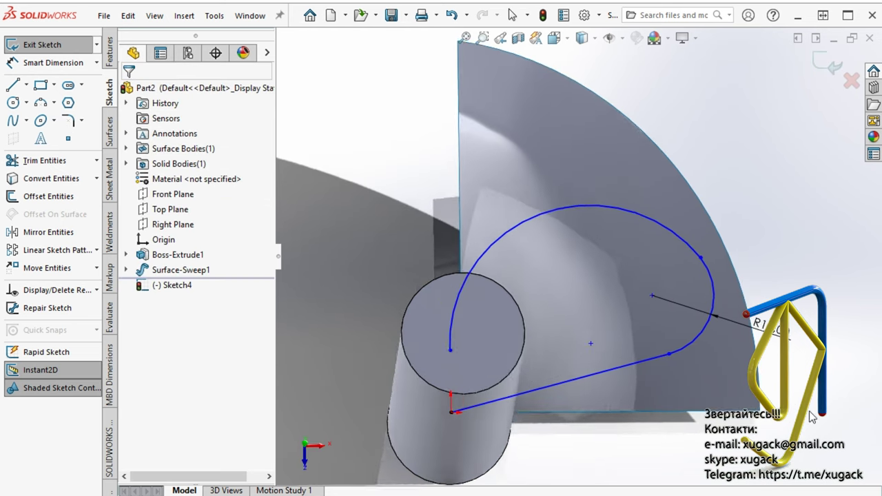
{"action": "left_click", "coordinate": [569, 40]}
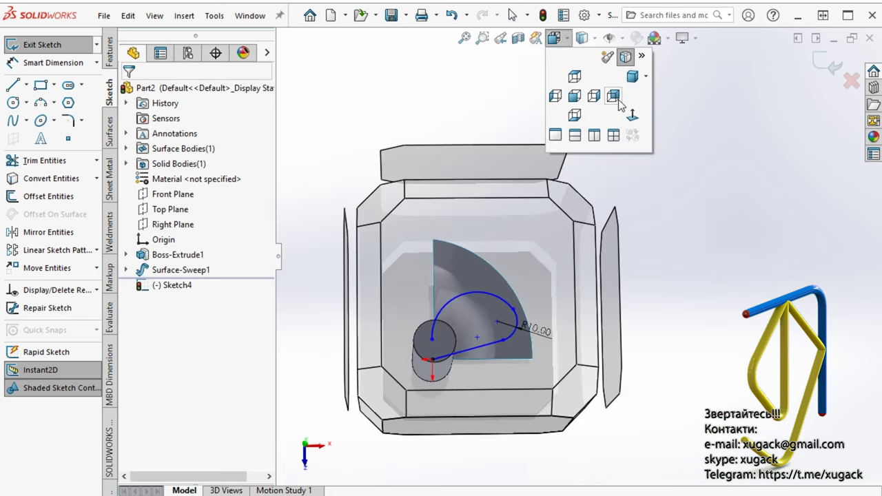
{"action": "left_click", "coordinate": [630, 118]}
Dimension the slanted line at a 10° angle.
{"action": "key", "text": "d"}
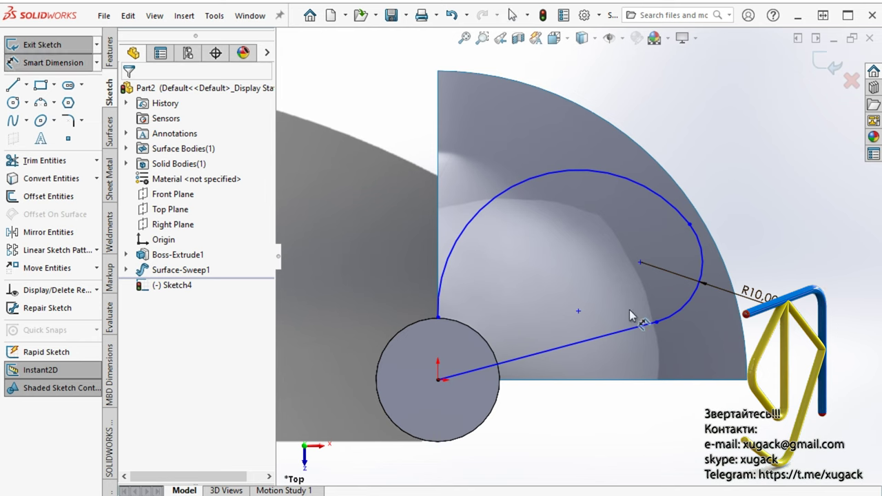
{"action": "left_click", "coordinate": [630, 333]}
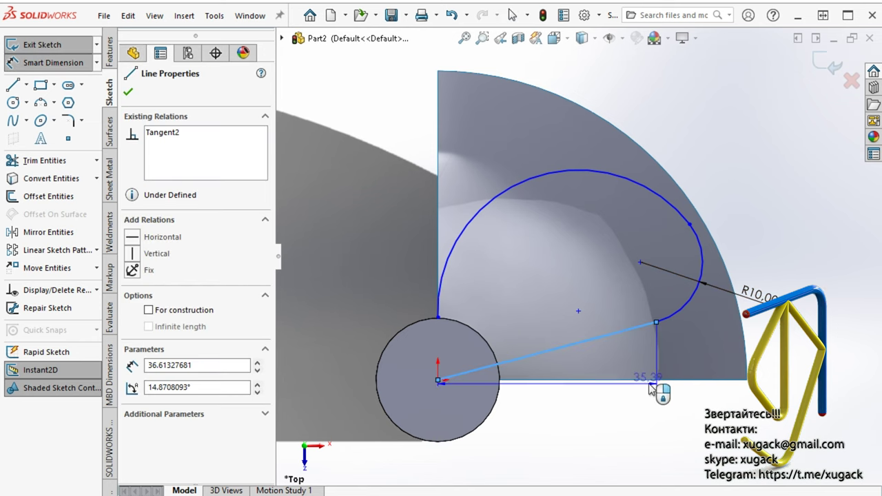
{"action": "left_click", "coordinate": [650, 380]}
{"action": "left_click", "coordinate": [791, 379]}
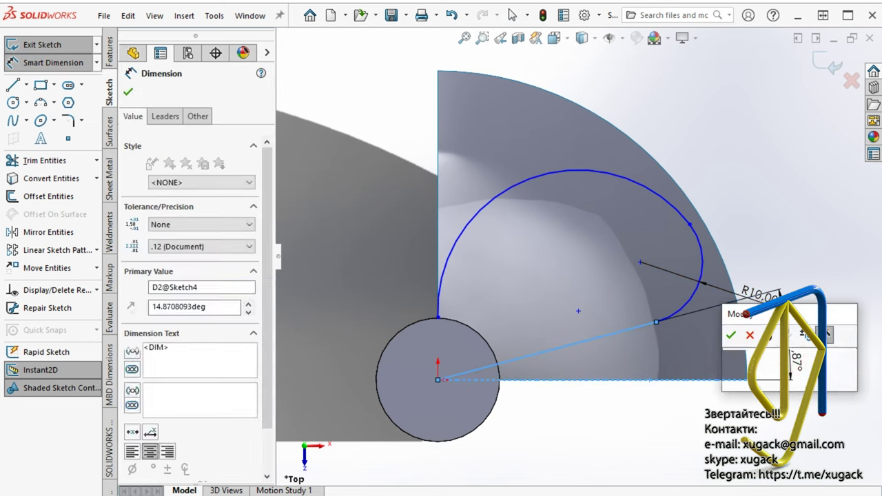
{"action": "type", "text": "10"}
{"action": "key", "text": "Return"}
{"action": "key", "text": "Escape"}
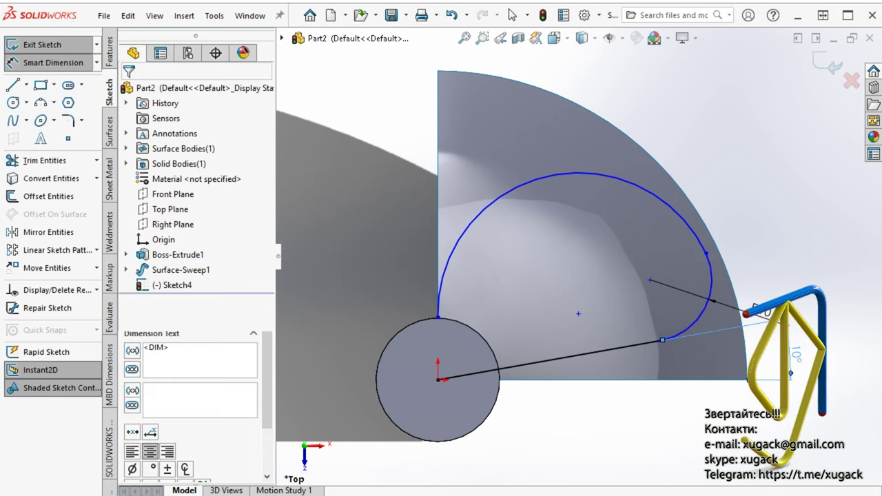
{"action": "scroll", "coordinate": [825, 283], "scroll_direction": "down", "scroll_amount": 3}
Make the sketch arcs tangent to the swept surface's curved edge.
{"action": "left_click", "coordinate": [583, 262]}
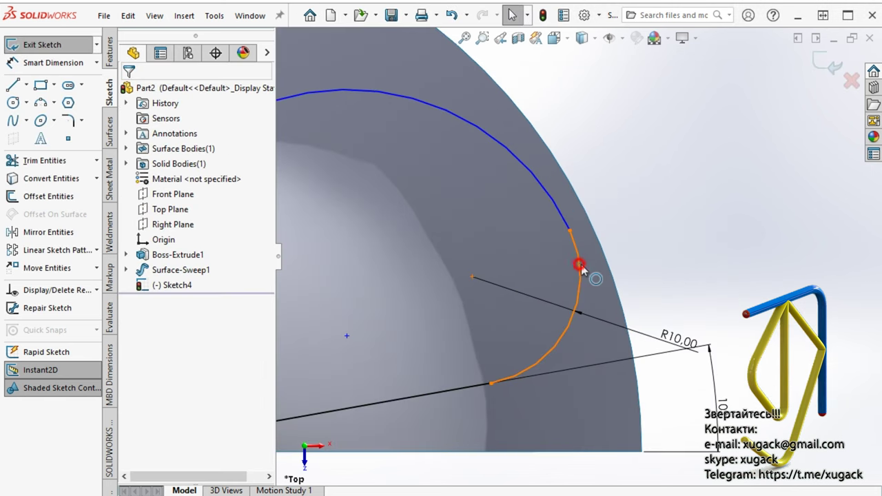
{"action": "left_click", "coordinate": [608, 268], "text": "ctrl"}
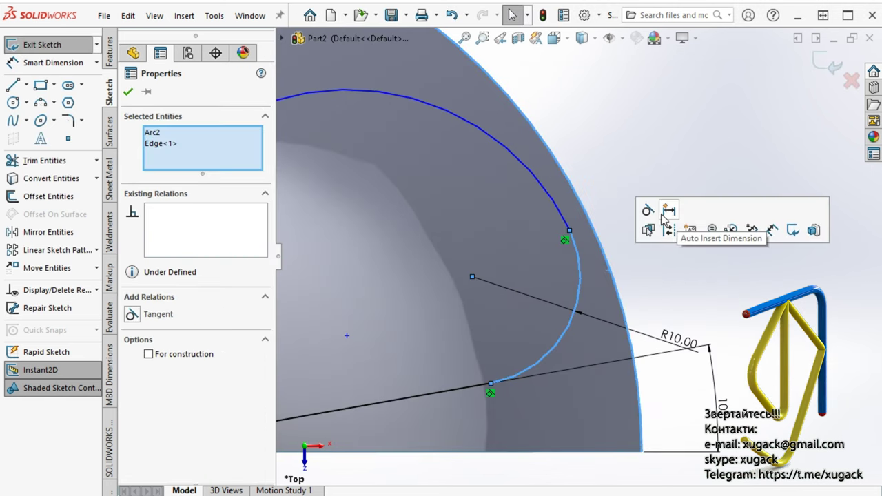
{"action": "left_click", "coordinate": [648, 210]}
{"action": "left_click", "coordinate": [688, 115]}
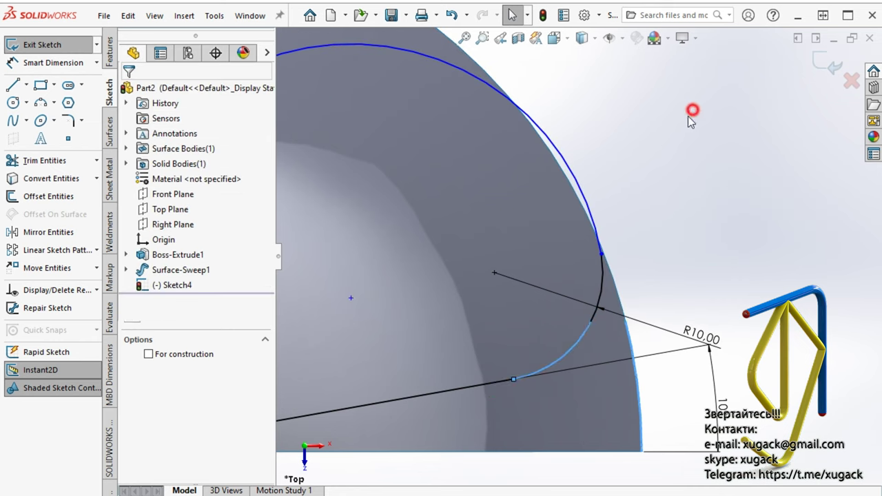
{"action": "left_click", "coordinate": [573, 180]}
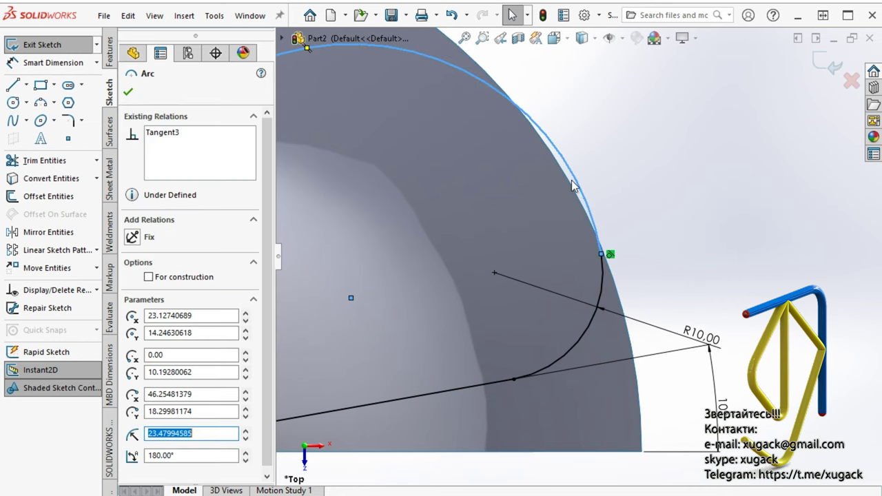
{"action": "left_click", "coordinate": [572, 185], "text": "ctrl"}
{"action": "left_click", "coordinate": [612, 121]}
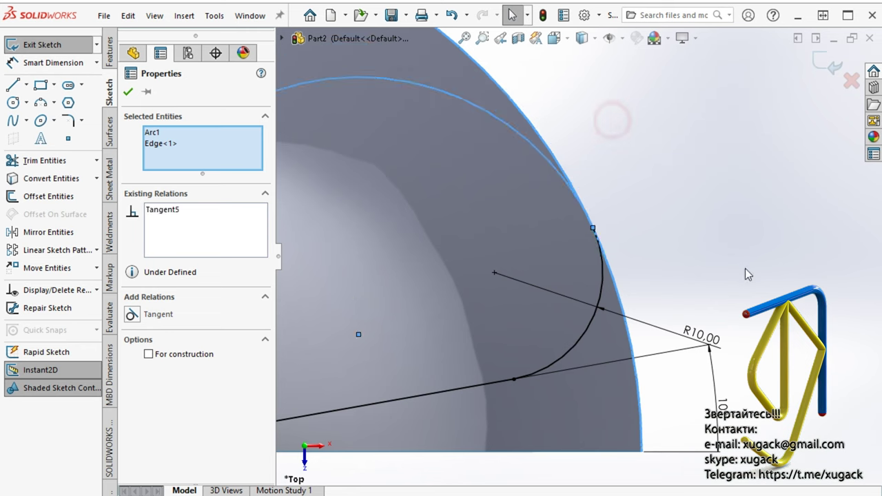
{"action": "scroll", "coordinate": [752, 256], "scroll_direction": "up", "scroll_amount": 3}
{"action": "scroll", "coordinate": [447, 257], "scroll_direction": "down", "scroll_amount": 3}
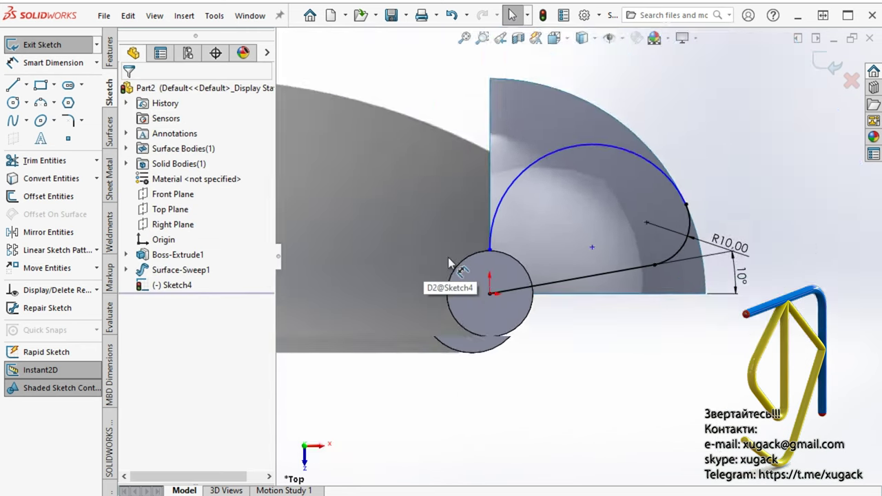
{"action": "scroll", "coordinate": [448, 258], "scroll_direction": "down", "scroll_amount": 5}
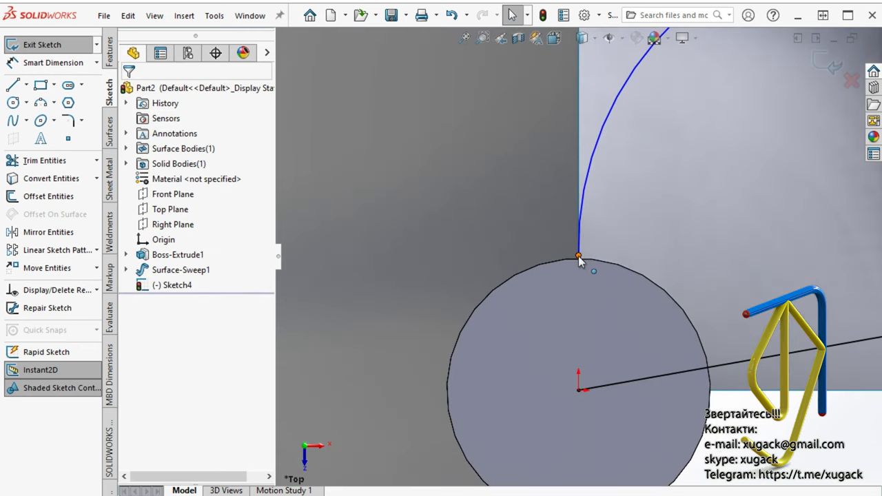
Make the arc endpoint coincident with the shaft circle edge.
{"action": "left_click", "coordinate": [579, 257]}
{"action": "left_click", "coordinate": [567, 260], "text": "ctrl"}
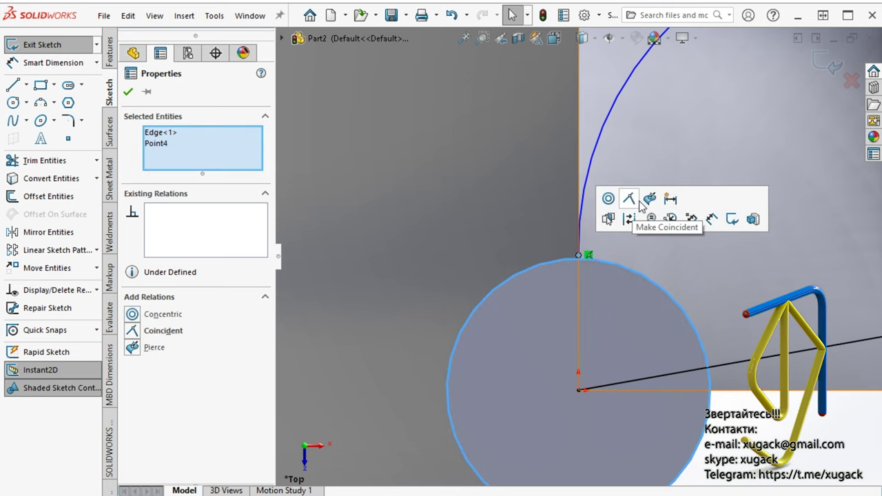
{"action": "left_click", "coordinate": [632, 199]}
{"action": "left_click", "coordinate": [458, 195]}
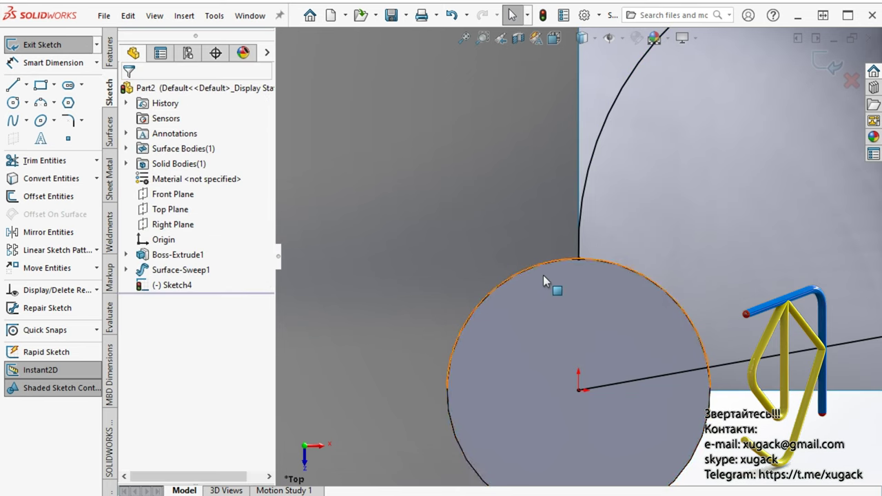
{"action": "scroll", "coordinate": [548, 289], "scroll_direction": "up", "scroll_amount": 5}
{"action": "middle_click_drag", "start_coordinate": [696, 373], "coordinate": [654, 221]}
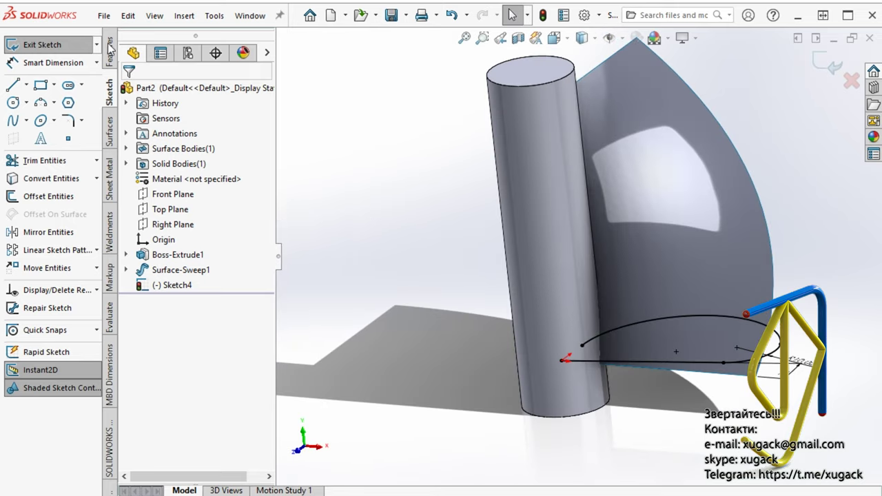
Extrude Sketch4 into a 70 mm surface, Surface-Extrude1.
{"action": "left_click", "coordinate": [109, 128]}
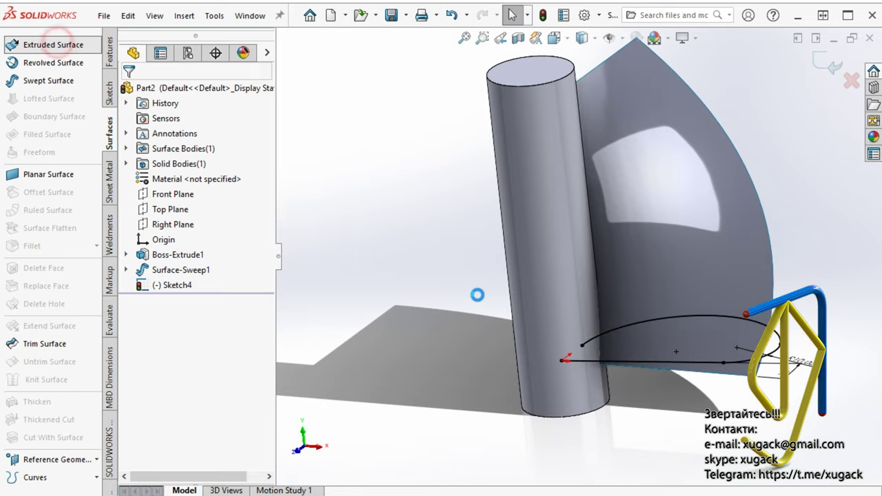
{"action": "scroll", "coordinate": [477, 295], "scroll_direction": "up", "scroll_amount": 2}
{"action": "left_click", "coordinate": [53, 44]}
{"action": "mouse_move", "coordinate": [477, 295]}
{"action": "middle_mouse_down"}
{"action": "mouse_move", "coordinate": [504, 318]}
{"action": "mouse_move", "coordinate": [431, 338]}
{"action": "middle_mouse_up"}
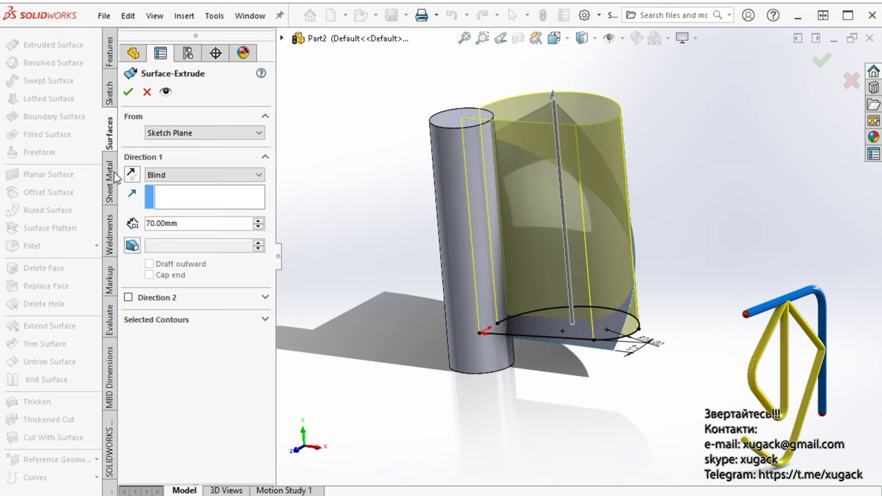
{"action": "left_click", "coordinate": [125, 91]}
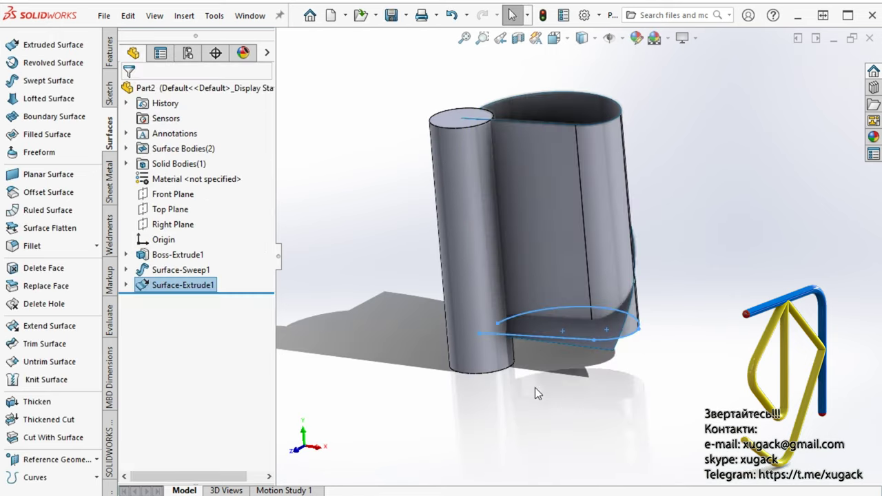
{"action": "left_click", "coordinate": [572, 414]}
{"action": "middle_click_drag", "start_coordinate": [570, 378], "coordinate": [577, 418]}
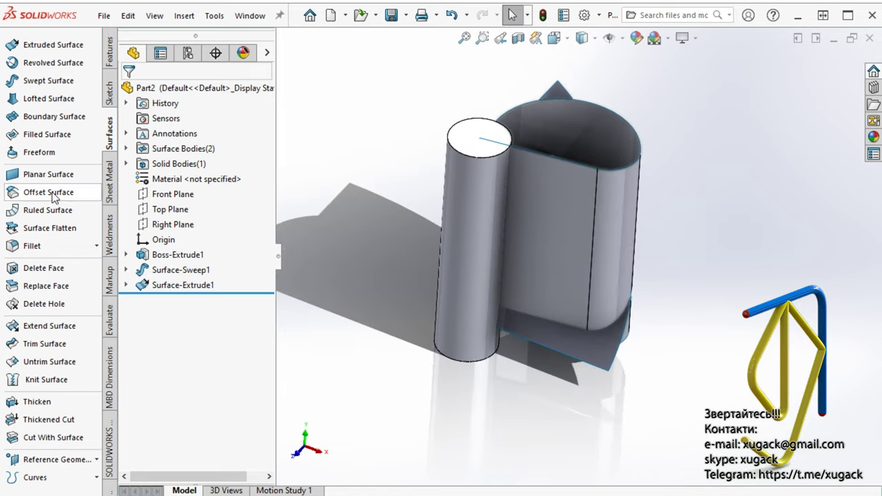
Trim the swept surface with Surface-Extrude1, keeping the inner piece.
{"action": "left_click", "coordinate": [34, 344]}
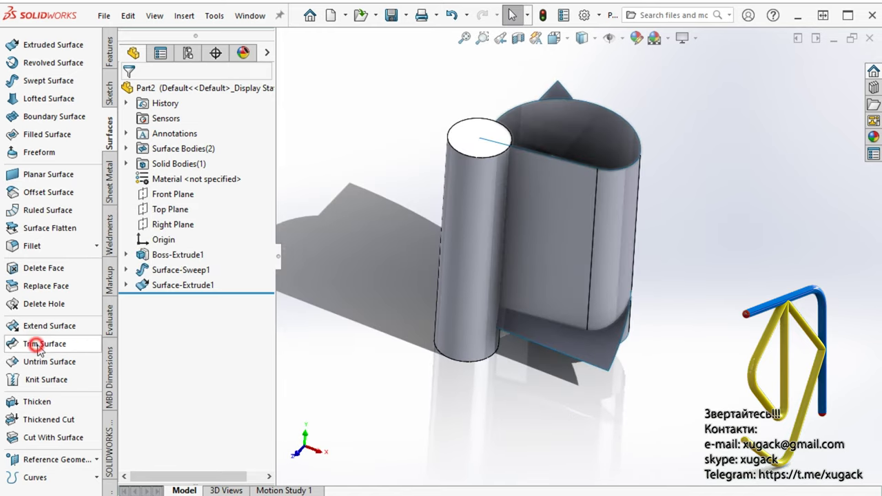
{"action": "left_click", "coordinate": [562, 234]}
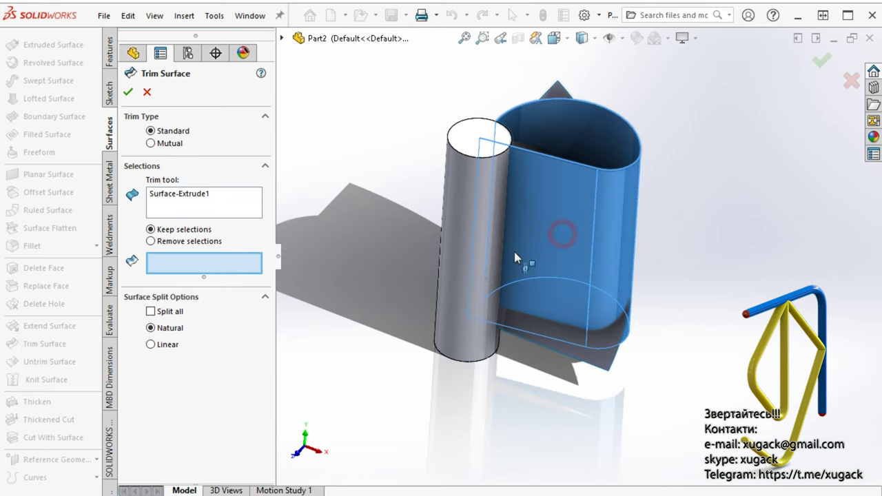
{"action": "middle_click_drag", "start_coordinate": [481, 310], "coordinate": [567, 231]}
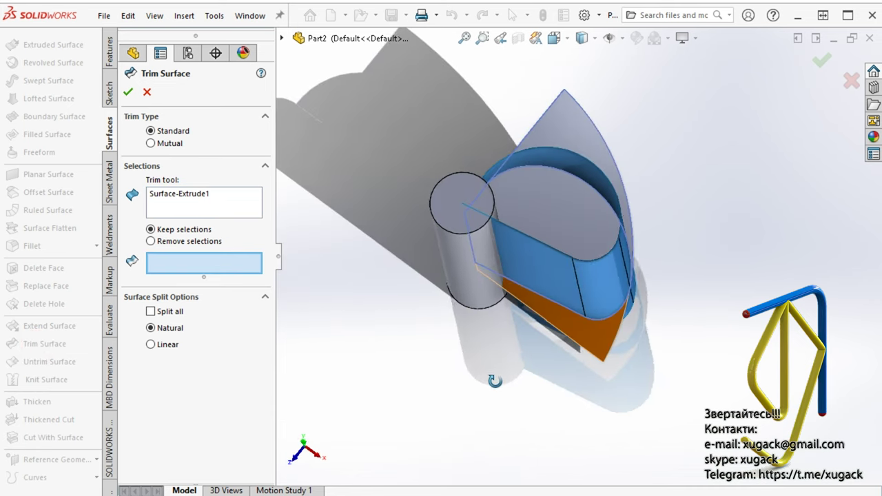
{"action": "left_click", "coordinate": [568, 224]}
{"action": "key", "text": "Return"}
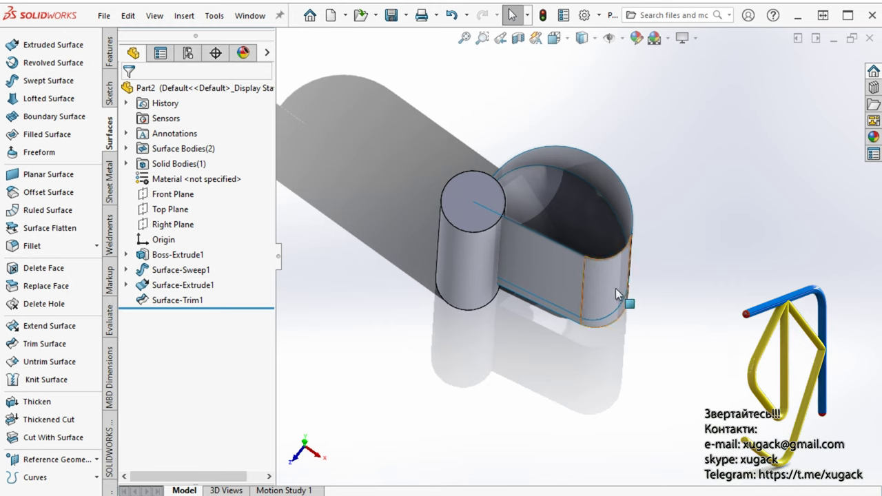
Hide Surface-Extrude1 to reveal the trimmed blade outline.
{"action": "left_click", "coordinate": [615, 288]}
{"action": "left_click", "coordinate": [676, 252]}
{"action": "mouse_move", "coordinate": [712, 329]}
{"action": "middle_mouse_down"}
{"action": "mouse_move", "coordinate": [675, 144]}
{"action": "mouse_move", "coordinate": [620, 282]}
{"action": "mouse_move", "coordinate": [687, 244]}
{"action": "mouse_move", "coordinate": [712, 213]}
{"action": "mouse_move", "coordinate": [578, 265]}
{"action": "middle_mouse_up"}
Hide the shaft and sketch an ellipse on the Right Plane at the surface's lower corner.
{"action": "left_click", "coordinate": [466, 274]}
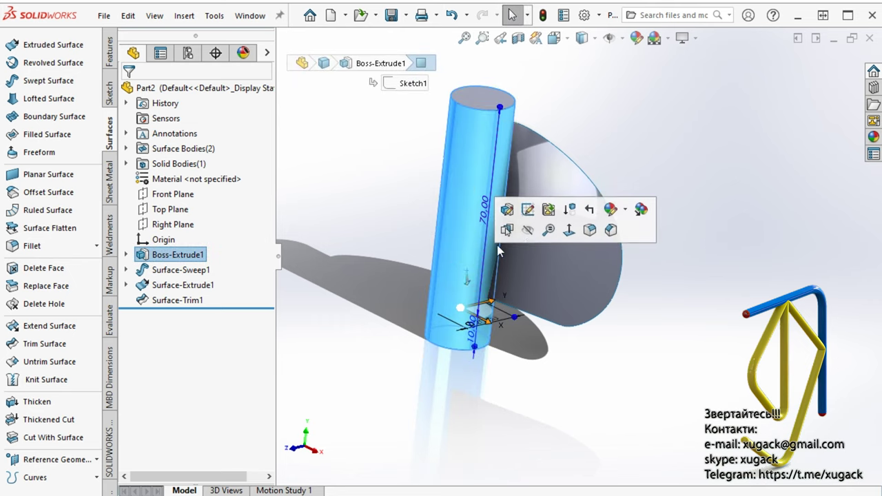
{"action": "left_click", "coordinate": [528, 230]}
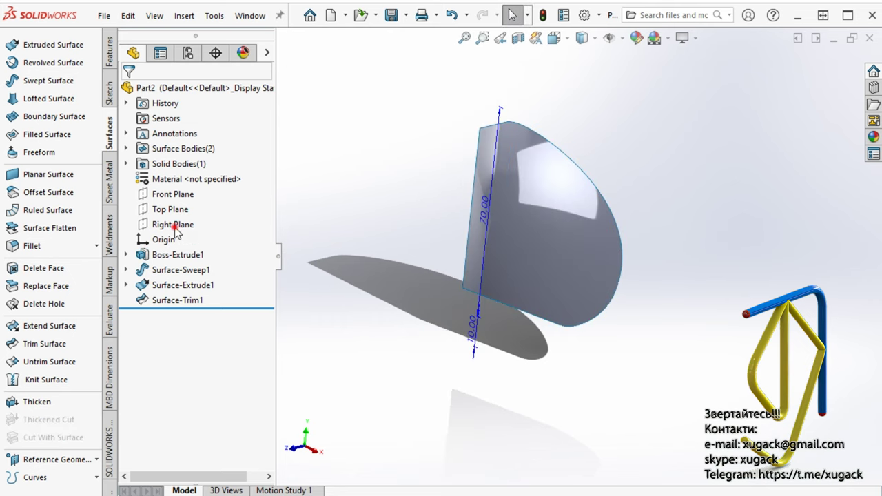
{"action": "left_click", "coordinate": [175, 230]}
{"action": "left_click", "coordinate": [187, 206]}
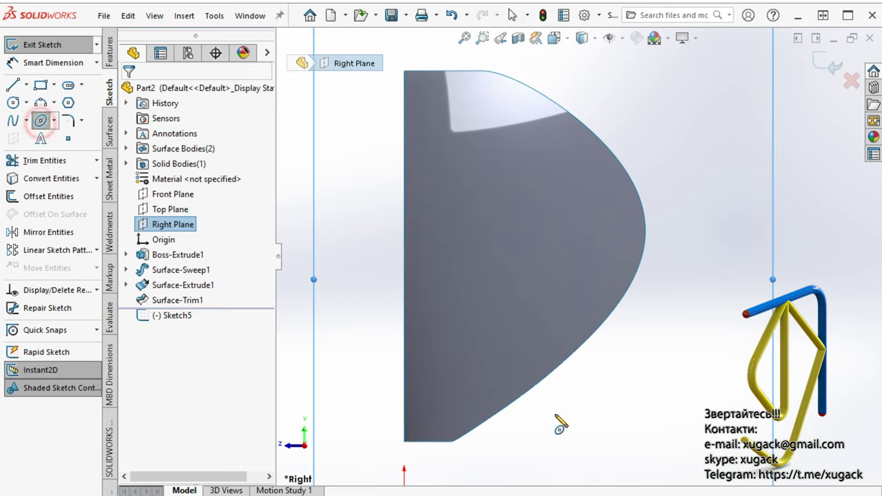
{"action": "left_click", "coordinate": [500, 252]}
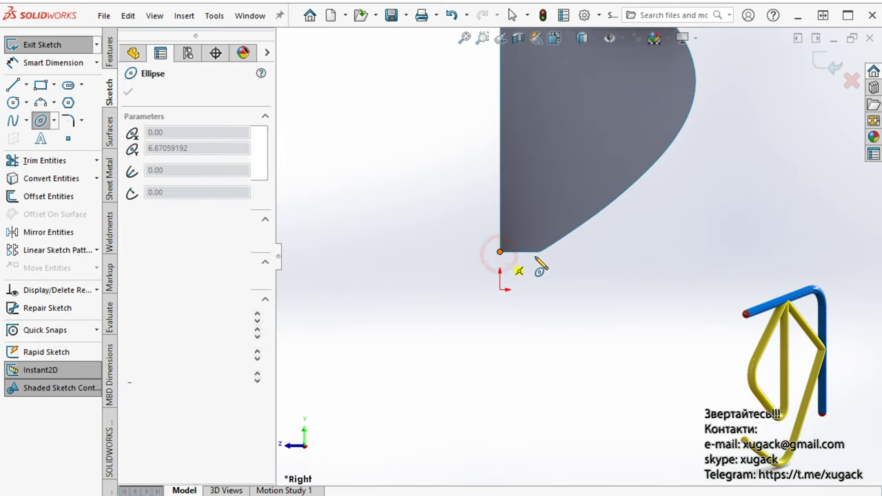
{"action": "left_click", "coordinate": [556, 253]}
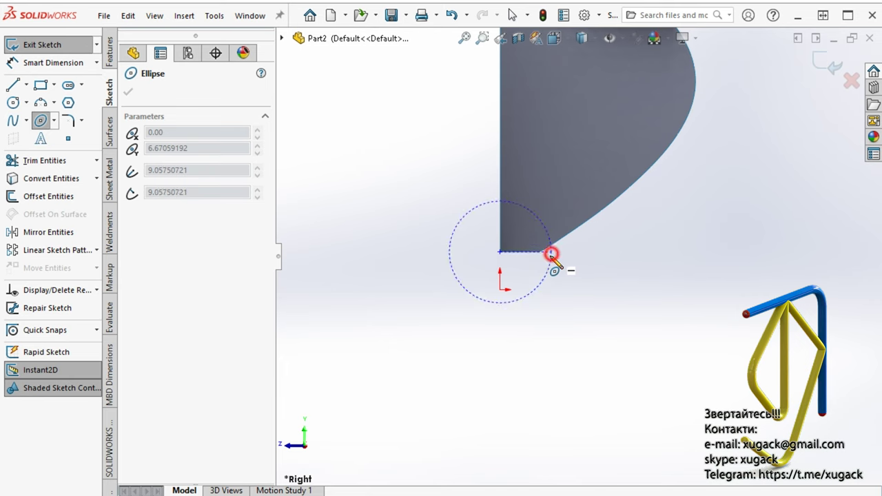
{"action": "left_click", "coordinate": [532, 270]}
{"action": "scroll", "coordinate": [498, 259], "scroll_direction": "down", "scroll_amount": 1}
{"action": "scroll", "coordinate": [500, 262], "scroll_direction": "down", "scroll_amount": 2}
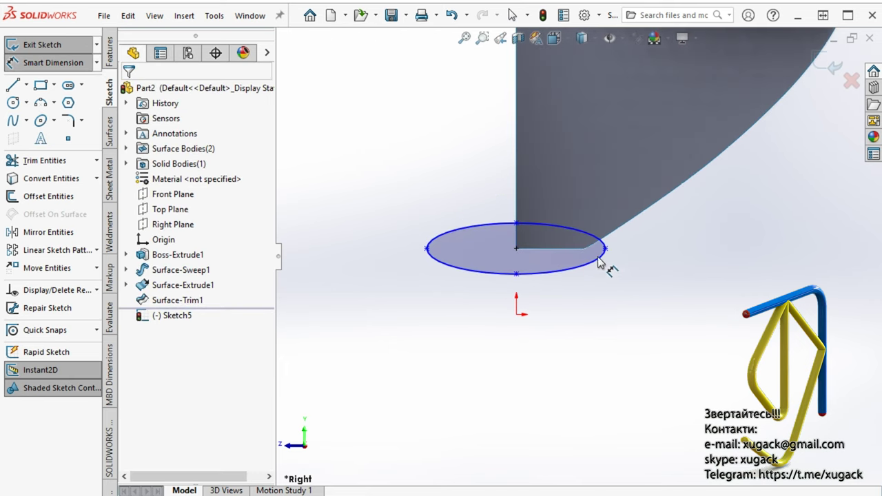
Dimension the ellipse to 15 mm wide and 5 mm high.
{"action": "left_click", "coordinate": [605, 249]}
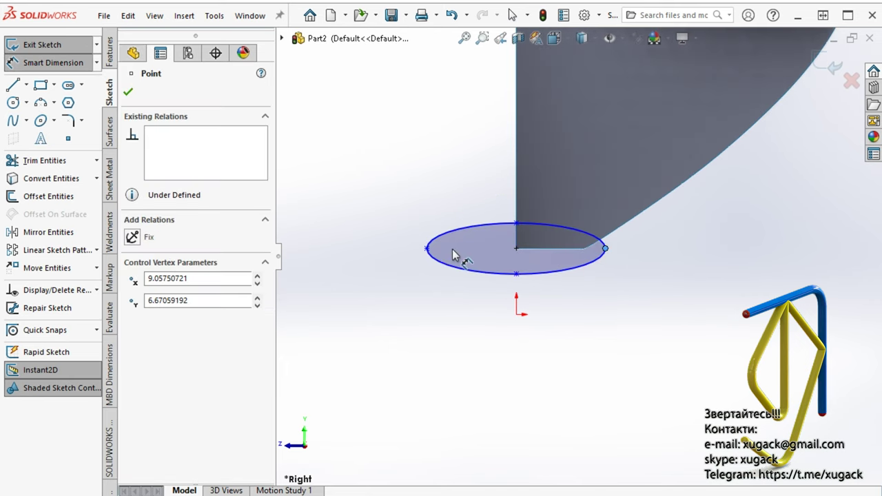
{"action": "left_click", "coordinate": [525, 392]}
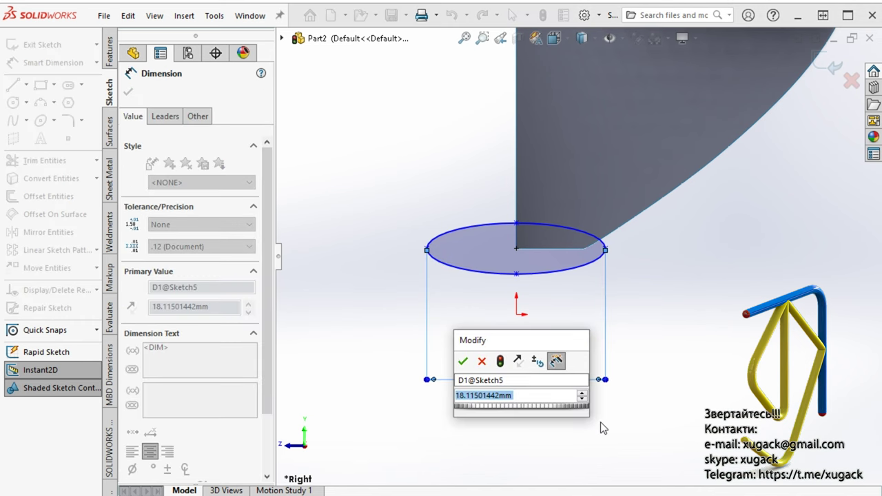
{"action": "type", "text": "15"}
{"action": "key", "text": "Return"}
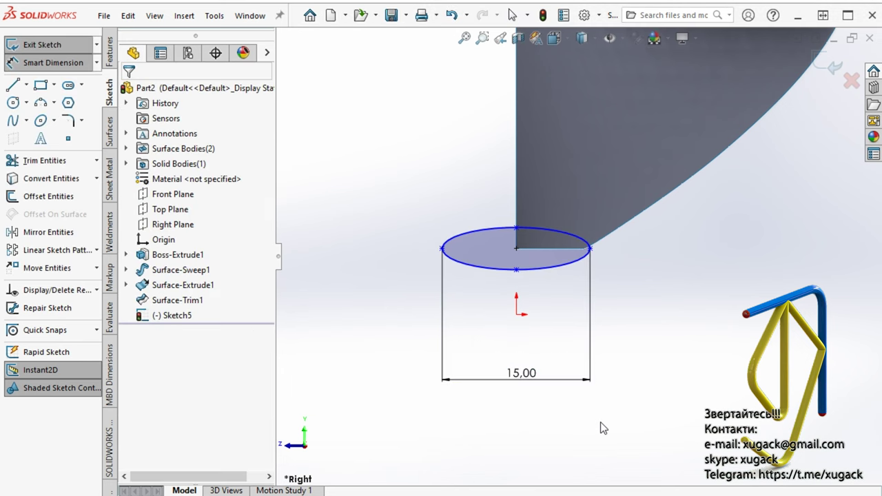
{"action": "key", "text": "Escape"}
{"action": "key", "text": "Return"}
{"action": "left_click", "coordinate": [517, 270]}
{"action": "left_click", "coordinate": [396, 255]}
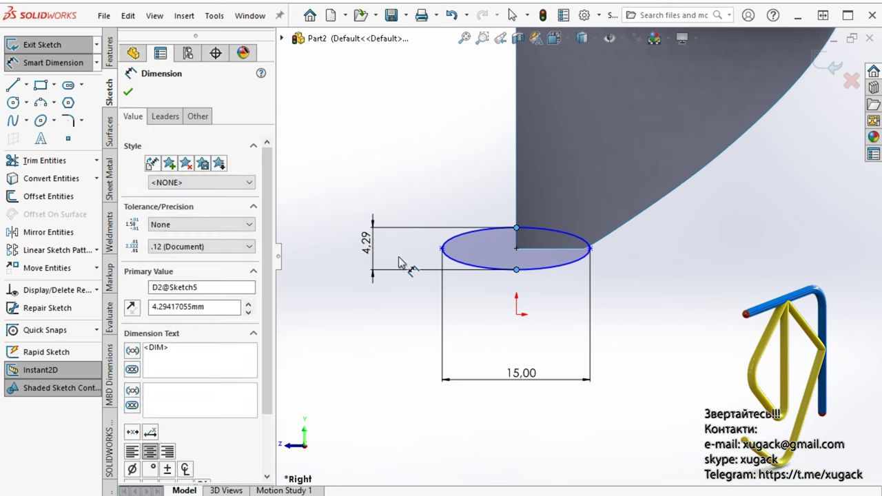
{"action": "type", "text": "5"}
{"action": "key", "text": "Return"}
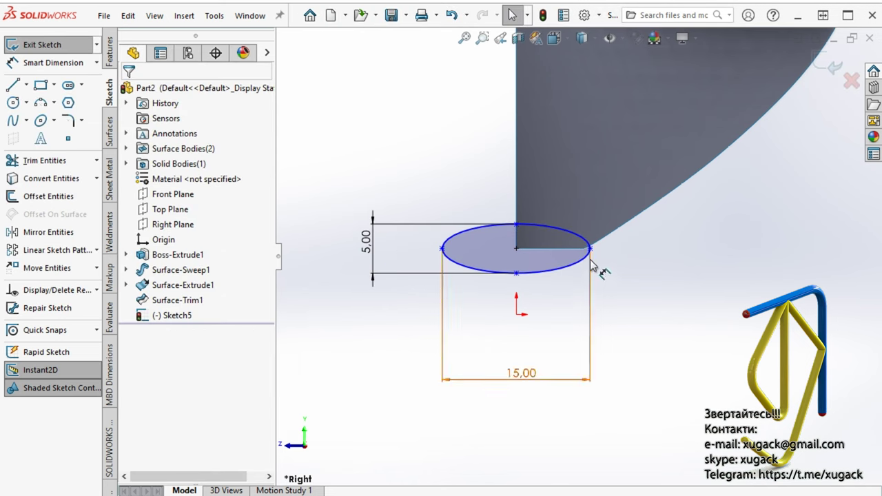
Make the ellipse's right end point horizontal with its centre.
{"action": "left_click", "coordinate": [590, 250]}
{"action": "left_click", "coordinate": [517, 249], "text": "ctrl"}
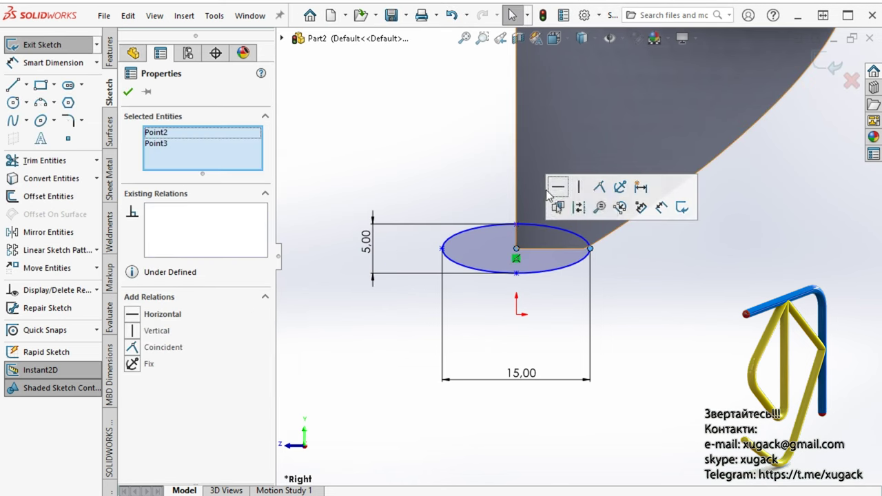
{"action": "left_click", "coordinate": [561, 186]}
{"action": "left_click", "coordinate": [714, 347]}
{"action": "scroll", "coordinate": [634, 372], "scroll_direction": "up", "scroll_amount": 4}
{"action": "mouse_move", "coordinate": [634, 372]}
{"action": "middle_mouse_down"}
{"action": "mouse_move", "coordinate": [665, 203]}
{"action": "mouse_move", "coordinate": [821, 80]}
{"action": "middle_mouse_up"}
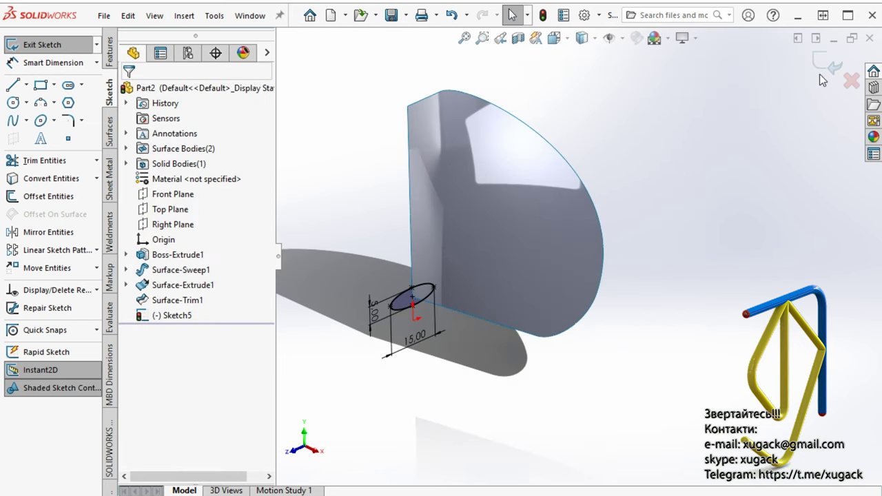
Start a sweep of the ellipse along the blade surface's curved edge as path.
{"action": "left_click", "coordinate": [108, 55]}
{"action": "left_click", "coordinate": [73, 80]}
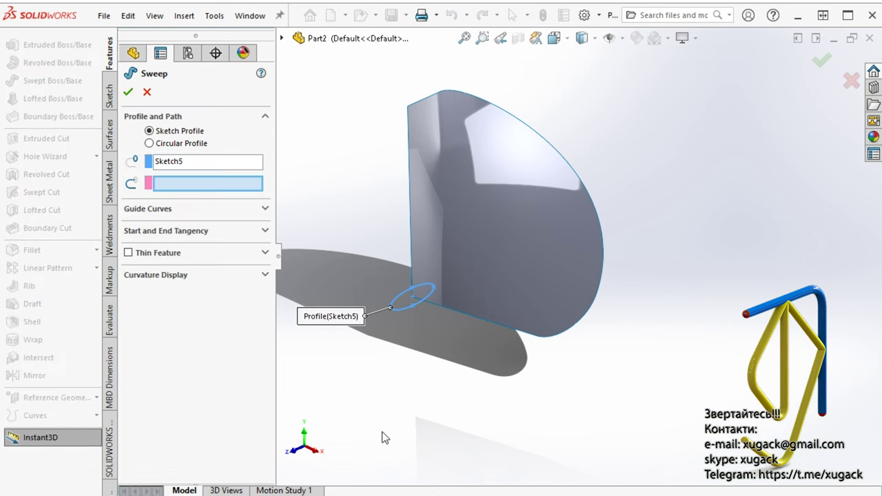
{"action": "right_click", "coordinate": [237, 183]}
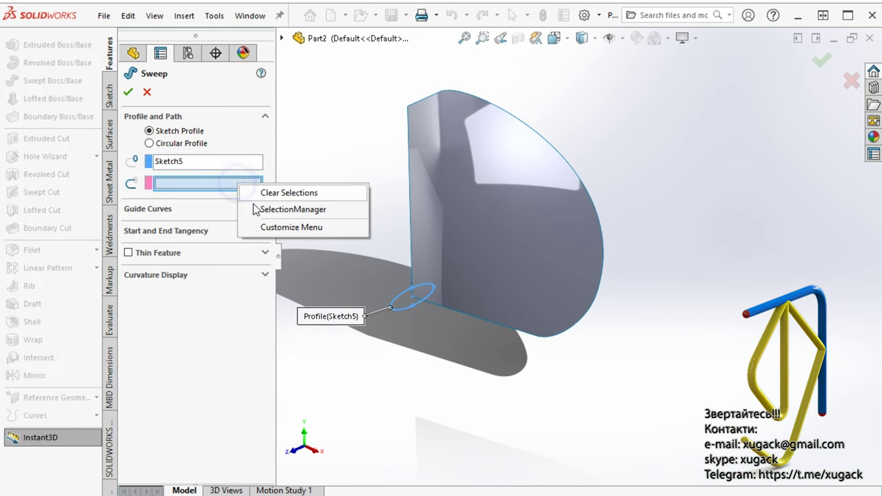
{"action": "left_click", "coordinate": [252, 205]}
{"action": "left_click", "coordinate": [511, 330]}
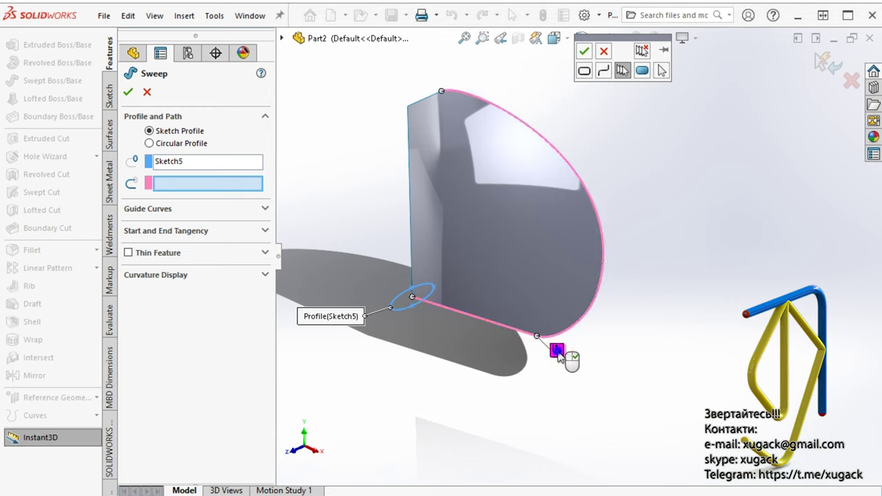
{"action": "right_click", "coordinate": [558, 353]}
{"action": "middle_click_drag", "start_coordinate": [634, 393], "coordinate": [610, 374]}
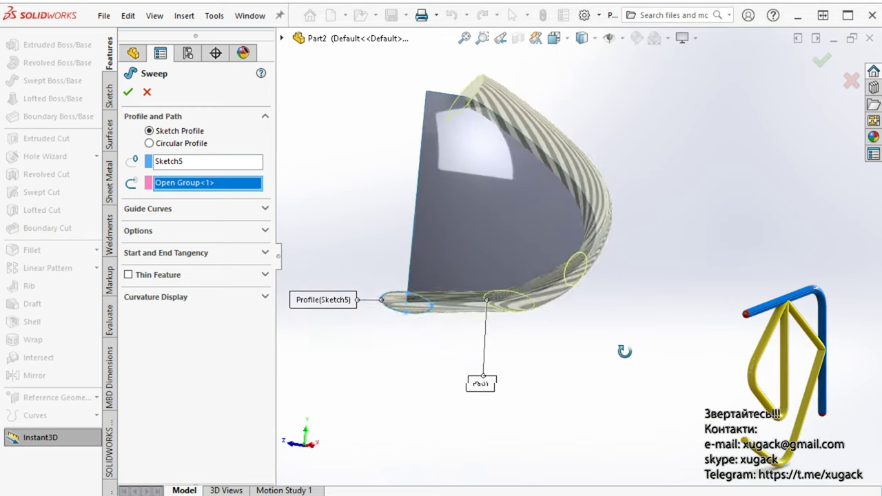
Set the profile twist to a direction vector using the Top Plane and finish the sweep.
{"action": "left_click", "coordinate": [245, 234]}
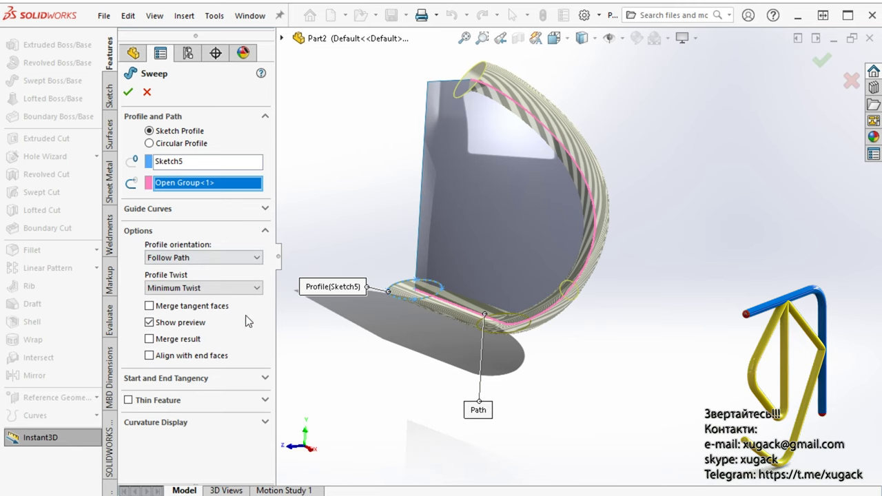
{"action": "left_click", "coordinate": [235, 288]}
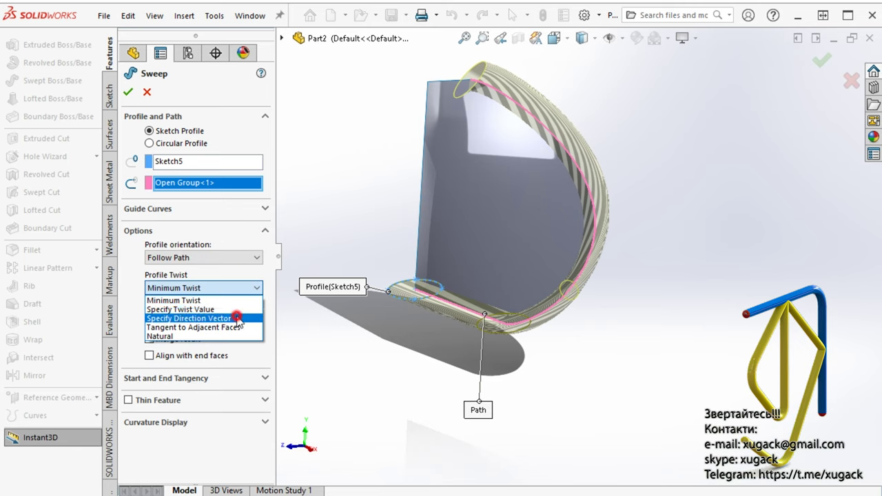
{"action": "left_click", "coordinate": [236, 311]}
{"action": "scroll", "coordinate": [623, 397], "scroll_direction": "up", "scroll_amount": 3}
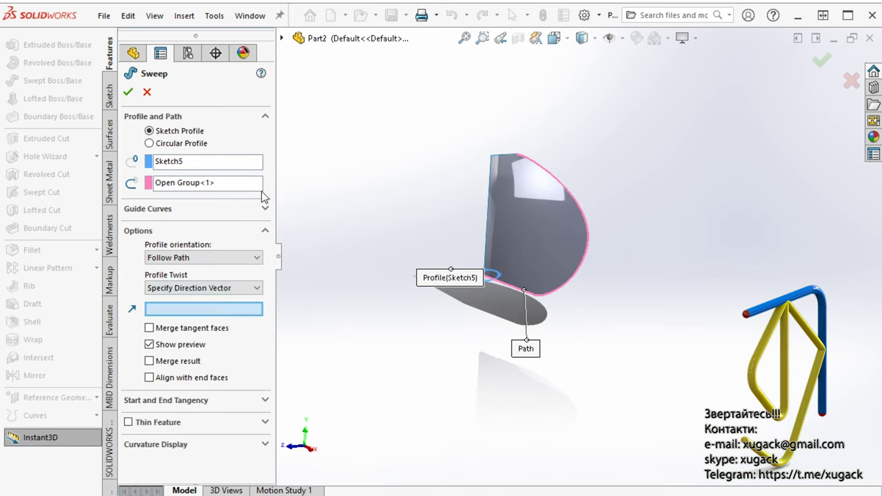
{"action": "left_click", "coordinate": [282, 40]}
{"action": "left_click", "coordinate": [332, 160]}
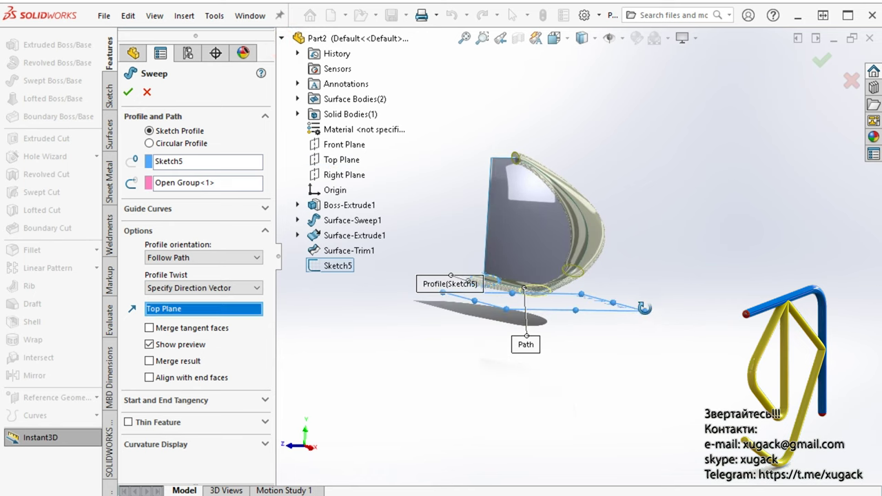
{"action": "mouse_move", "coordinate": [662, 373]}
{"action": "middle_mouse_down"}
{"action": "mouse_move", "coordinate": [449, 267]}
{"action": "mouse_move", "coordinate": [549, 290]}
{"action": "mouse_move", "coordinate": [564, 333]}
{"action": "middle_mouse_up"}
{"action": "scroll", "coordinate": [549, 289], "scroll_direction": "down", "scroll_amount": 5}
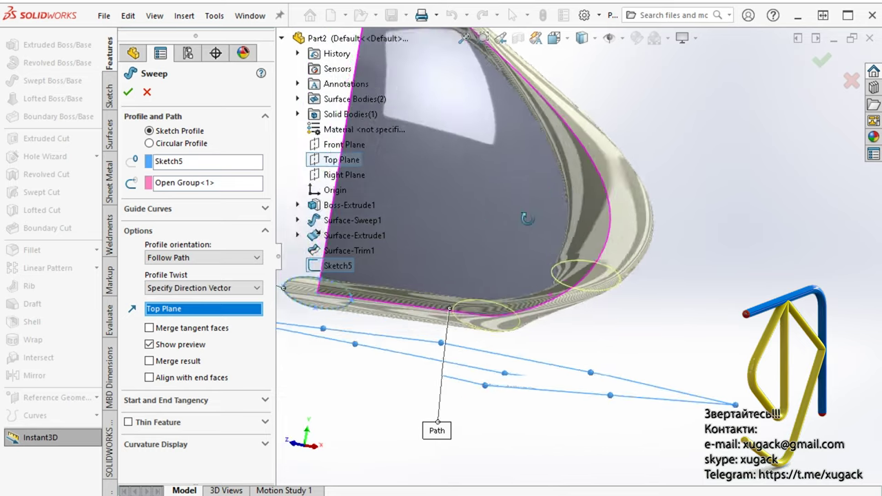
{"action": "scroll", "coordinate": [564, 332], "scroll_direction": "up", "scroll_amount": 5}
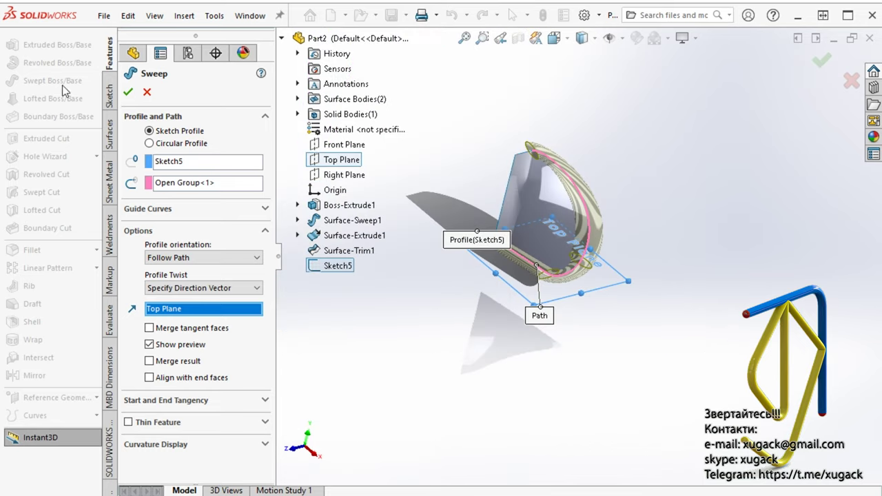
{"action": "left_click", "coordinate": [131, 95]}
{"action": "mouse_move", "coordinate": [435, 359]}
{"action": "middle_mouse_down"}
{"action": "mouse_move", "coordinate": [404, 287]}
{"action": "mouse_move", "coordinate": [473, 309]}
{"action": "middle_mouse_up"}
{"action": "left_click", "coordinate": [538, 236]}
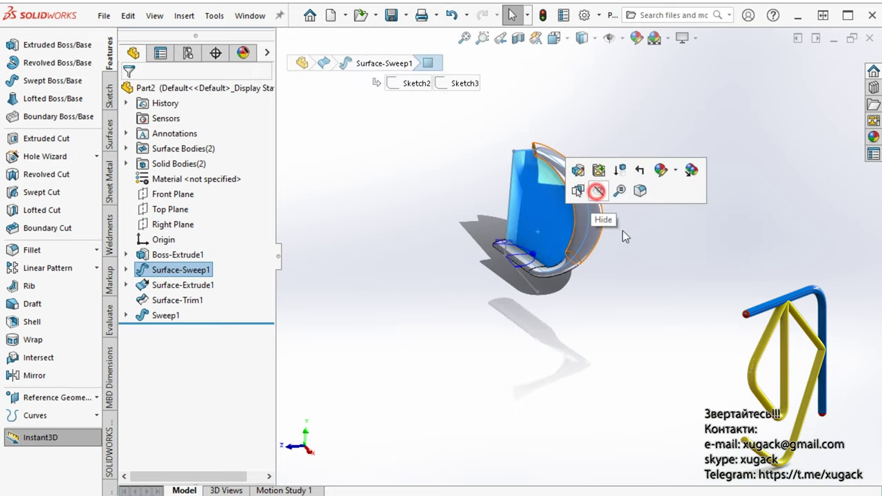
Hide Surface-Sweep1 and show Boss-Extrude1 so the tube meets the shaft.
{"action": "left_click", "coordinate": [597, 191]}
{"action": "mouse_move", "coordinate": [660, 305]}
{"action": "middle_mouse_down"}
{"action": "mouse_move", "coordinate": [641, 305]}
{"action": "mouse_move", "coordinate": [701, 418]}
{"action": "mouse_move", "coordinate": [656, 484]}
{"action": "mouse_move", "coordinate": [648, 230]}
{"action": "mouse_move", "coordinate": [624, 112]}
{"action": "mouse_move", "coordinate": [635, 255]}
{"action": "middle_mouse_up"}
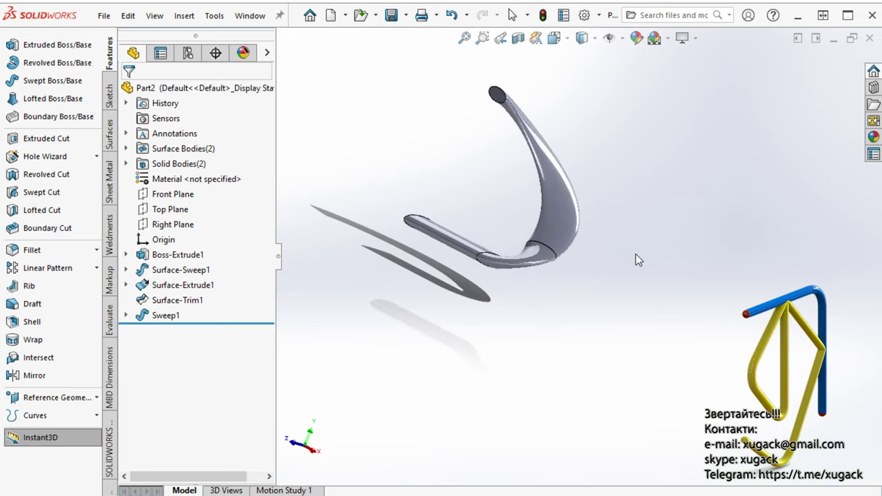
{"action": "mouse_move", "coordinate": [598, 360]}
{"action": "middle_mouse_down"}
{"action": "mouse_move", "coordinate": [591, 423]}
{"action": "mouse_move", "coordinate": [579, 398]}
{"action": "middle_mouse_up"}
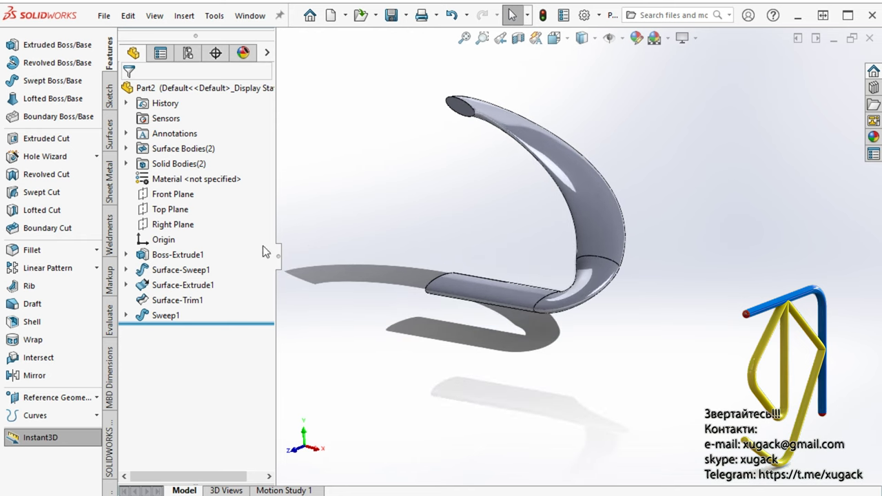
{"action": "left_click", "coordinate": [198, 256]}
{"action": "mouse_move", "coordinate": [610, 423]}
{"action": "middle_mouse_down"}
{"action": "mouse_move", "coordinate": [572, 324]}
{"action": "mouse_move", "coordinate": [506, 212]}
{"action": "mouse_move", "coordinate": [484, 227]}
{"action": "middle_mouse_up"}
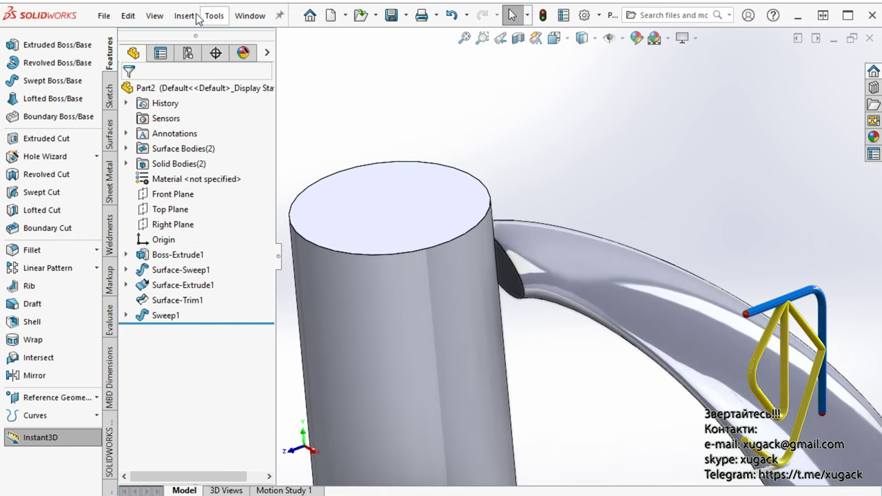
{"action": "left_click", "coordinate": [187, 15]}
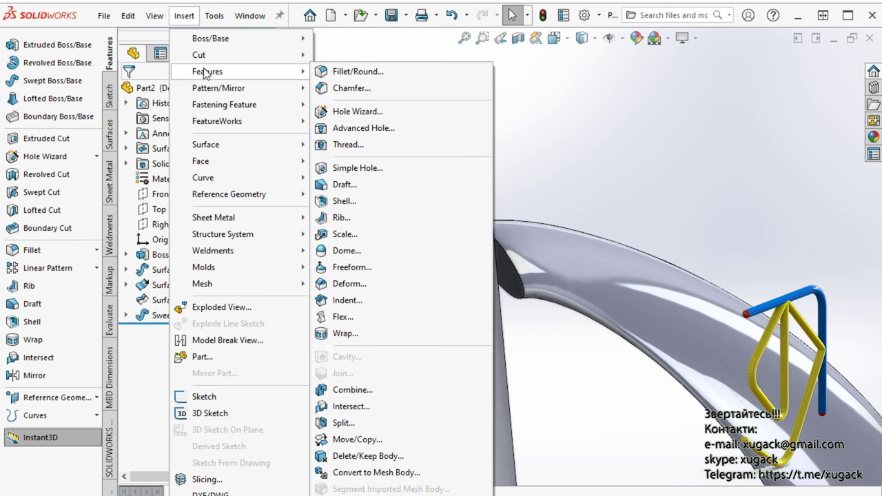
{"action": "mouse_move", "coordinate": [200, 160]}
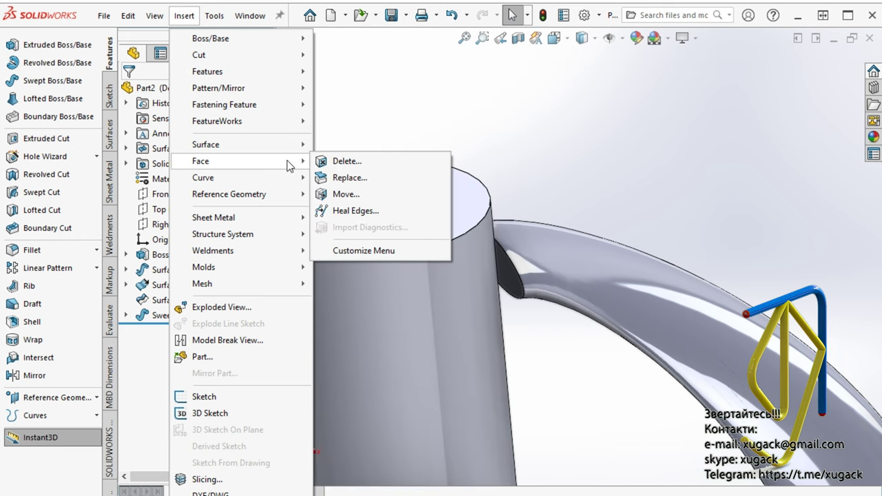
Offset the tube's end face by 10 mm with Move Face so it reaches the shaft.
{"action": "left_click", "coordinate": [344, 194]}
{"action": "left_click", "coordinate": [354, 193]}
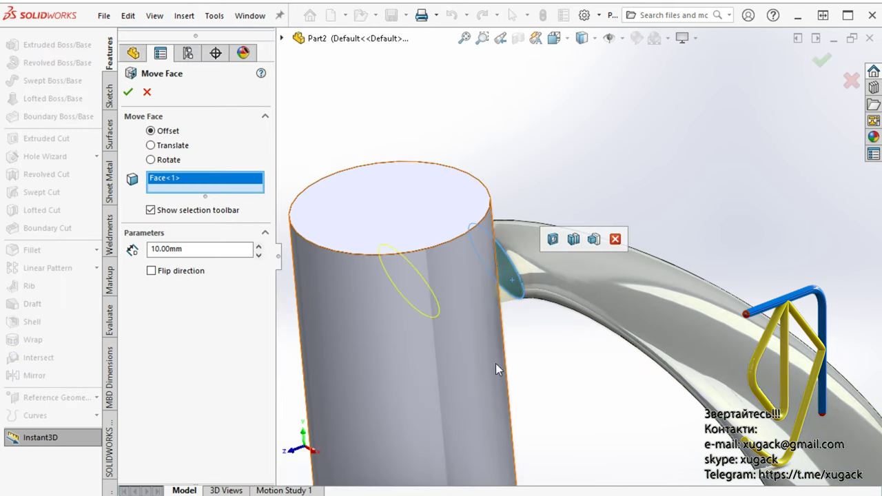
{"action": "left_click", "coordinate": [129, 93]}
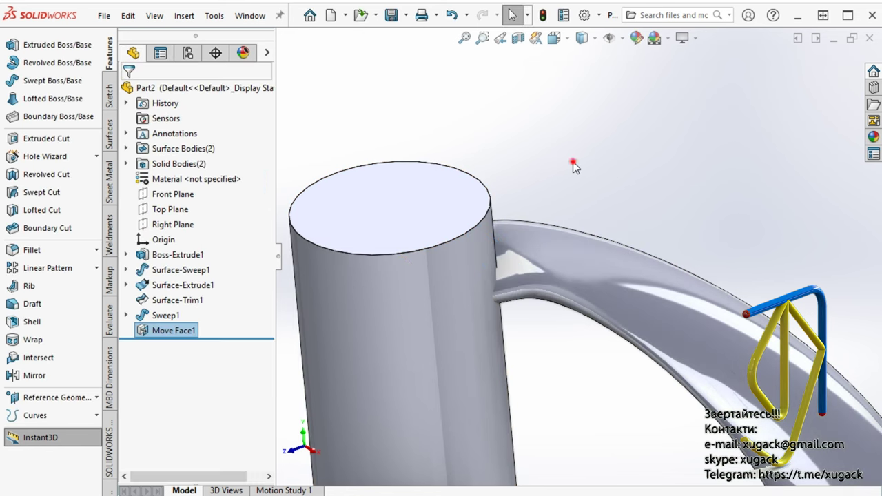
{"action": "scroll", "coordinate": [619, 212], "scroll_direction": "down", "scroll_amount": 5}
{"action": "mouse_move", "coordinate": [619, 212]}
{"action": "middle_mouse_down"}
{"action": "mouse_move", "coordinate": [587, 329]}
{"action": "mouse_move", "coordinate": [542, 394]}
{"action": "mouse_move", "coordinate": [533, 392]}
{"action": "mouse_move", "coordinate": [599, 310]}
{"action": "mouse_move", "coordinate": [655, 199]}
{"action": "mouse_move", "coordinate": [599, 360]}
{"action": "mouse_move", "coordinate": [737, 303]}
{"action": "mouse_move", "coordinate": [749, 65]}
{"action": "mouse_move", "coordinate": [758, 207]}
{"action": "mouse_move", "coordinate": [742, 352]}
{"action": "mouse_move", "coordinate": [650, 357]}
{"action": "mouse_move", "coordinate": [585, 301]}
{"action": "mouse_move", "coordinate": [735, 282]}
{"action": "mouse_move", "coordinate": [756, 335]}
{"action": "middle_mouse_up"}
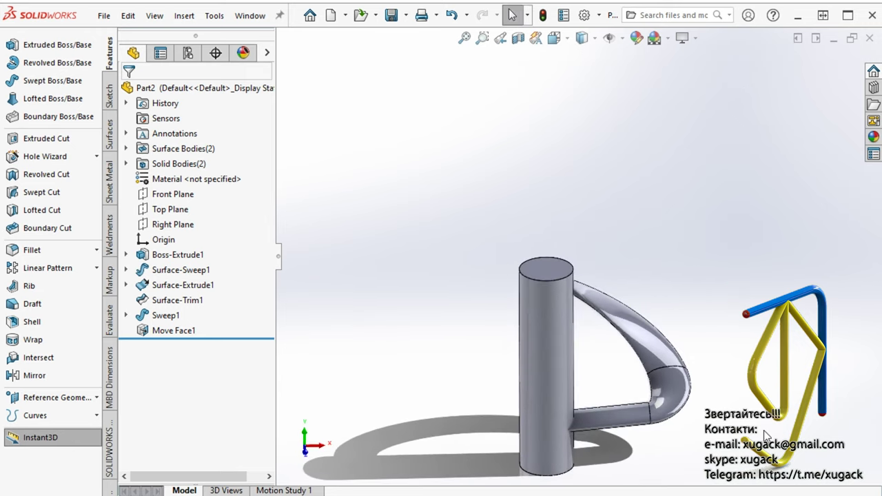
{"action": "scroll", "coordinate": [765, 435], "scroll_direction": "down", "scroll_amount": 2}
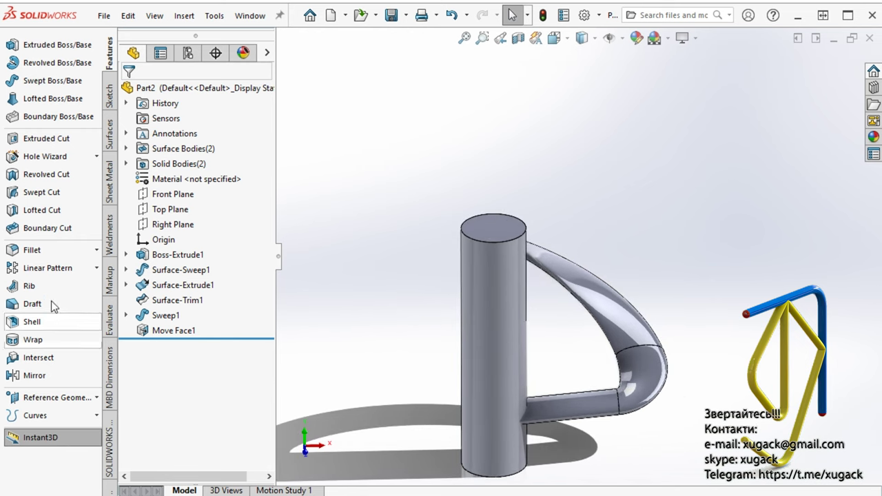
Circular-pattern the tube blade body 3 times over 360° about the shaft's cylindrical face.
{"action": "left_click", "coordinate": [97, 268]}
{"action": "left_click", "coordinate": [167, 285]}
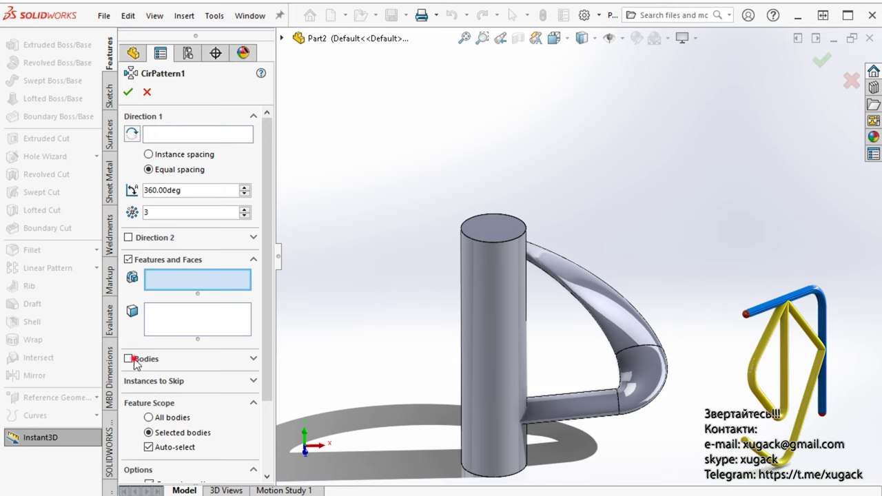
{"action": "left_click", "coordinate": [129, 359]}
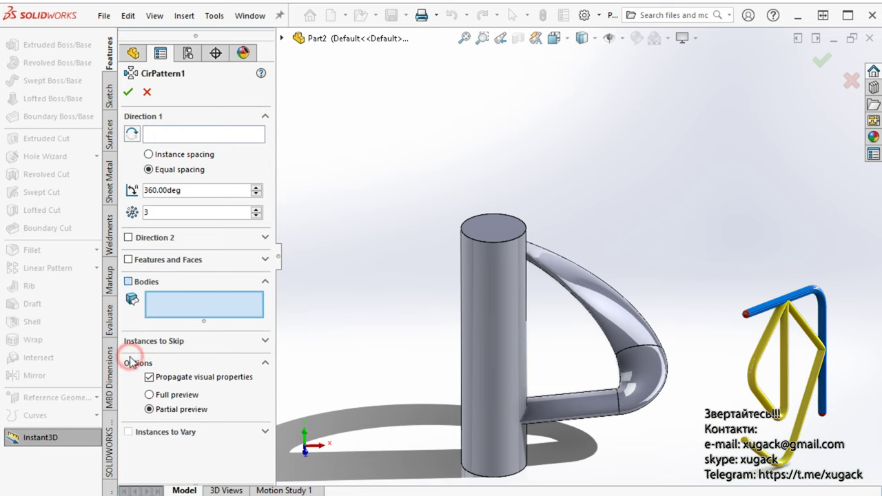
{"action": "left_click", "coordinate": [668, 376]}
{"action": "left_click", "coordinate": [213, 135]}
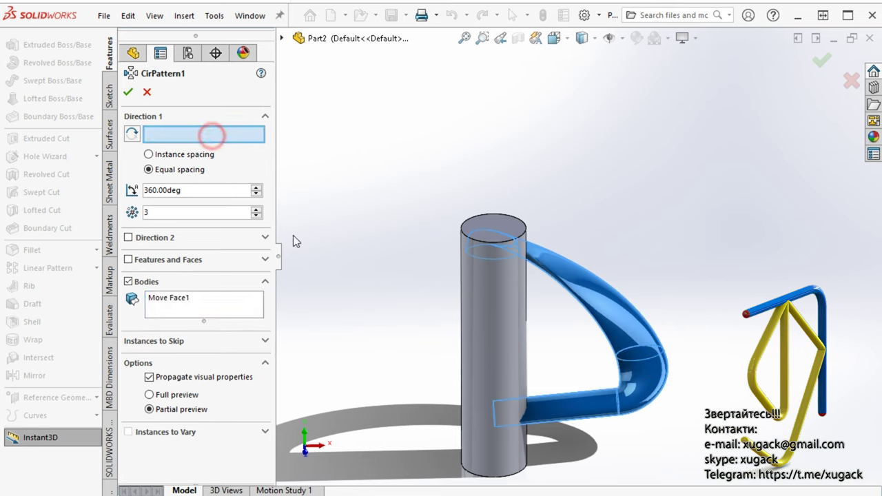
{"action": "left_click", "coordinate": [508, 376]}
{"action": "right_click", "coordinate": [393, 180]}
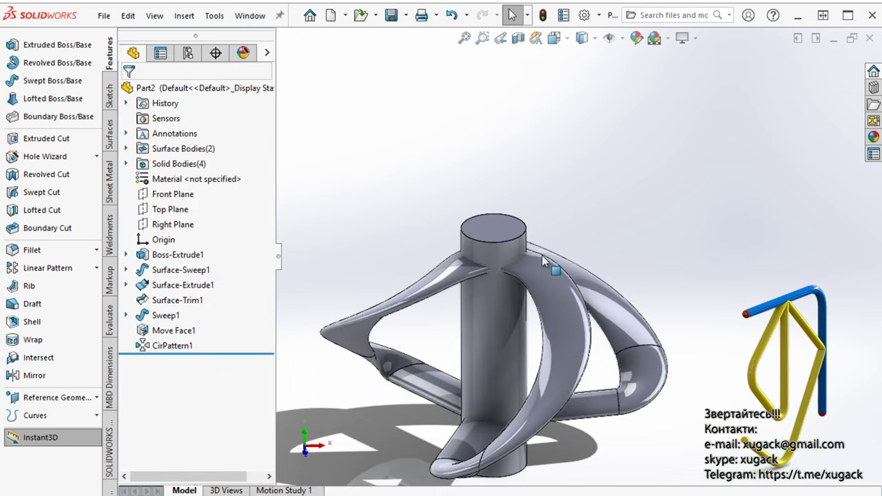
{"action": "middle_click_drag", "start_coordinate": [541, 255], "coordinate": [211, 131]}
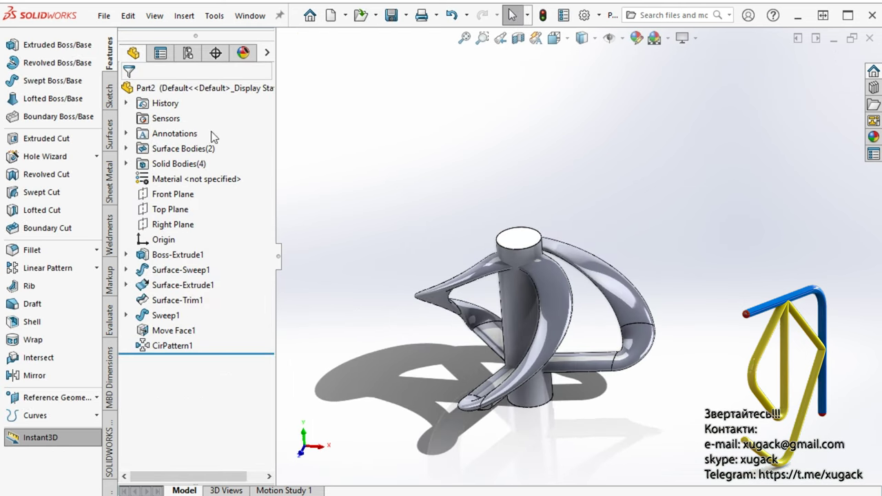
Select all four solid bodies and combine them into Combine1.
{"action": "left_click", "coordinate": [127, 163]}
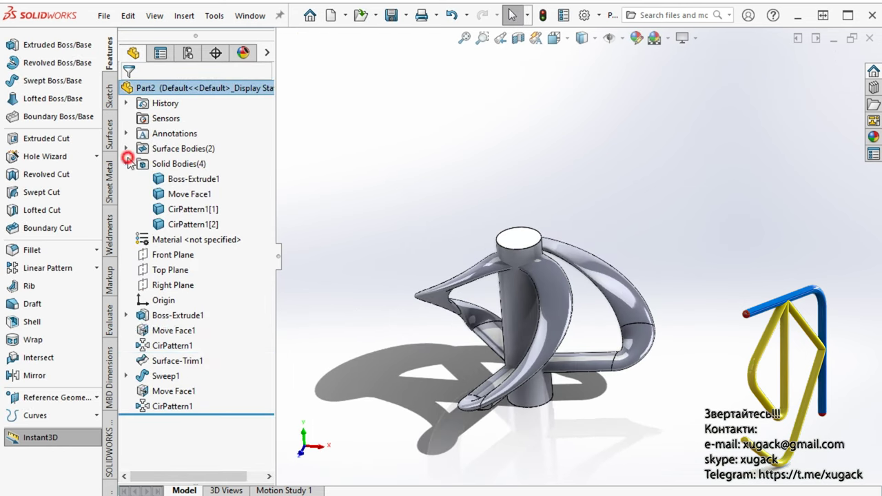
{"action": "left_click", "coordinate": [169, 180]}
{"action": "left_click", "coordinate": [186, 225], "text": "shift"}
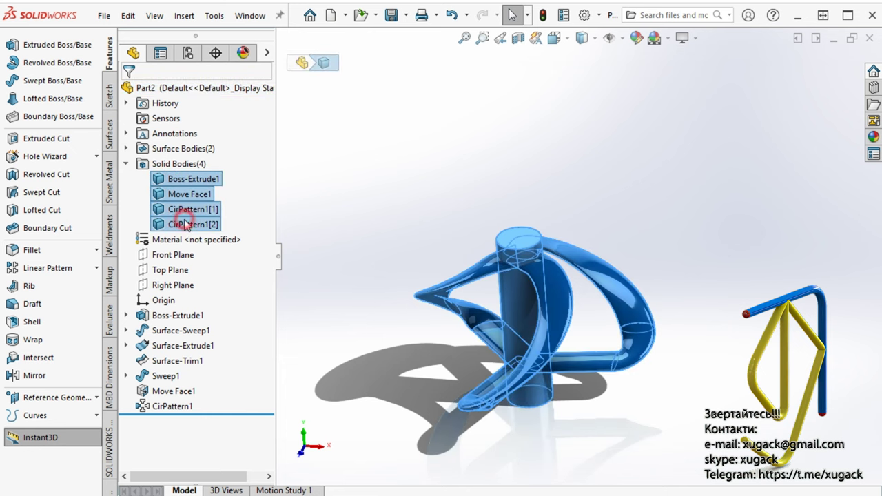
{"action": "right_click", "coordinate": [187, 226]}
{"action": "left_click", "coordinate": [219, 312]}
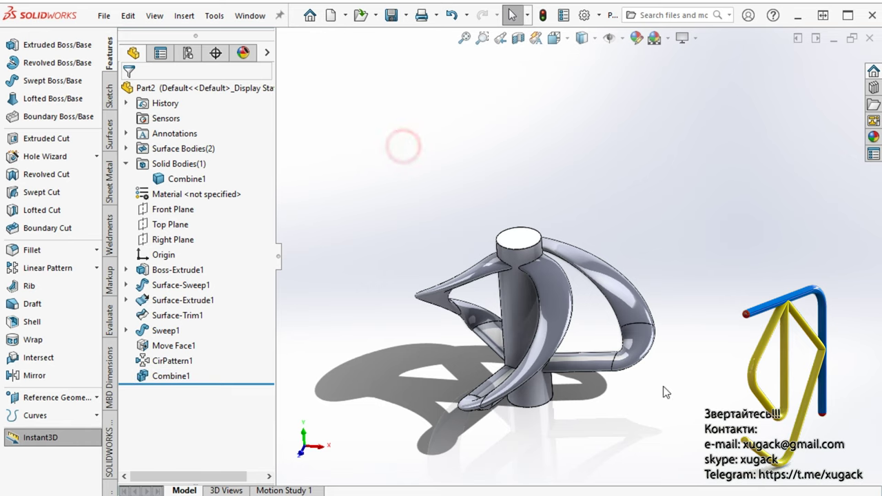
{"action": "mouse_move", "coordinate": [666, 392]}
{"action": "middle_mouse_down"}
{"action": "mouse_move", "coordinate": [312, 423]}
{"action": "mouse_move", "coordinate": [647, 453]}
{"action": "mouse_move", "coordinate": [609, 398]}
{"action": "mouse_move", "coordinate": [444, 377]}
{"action": "middle_mouse_up"}
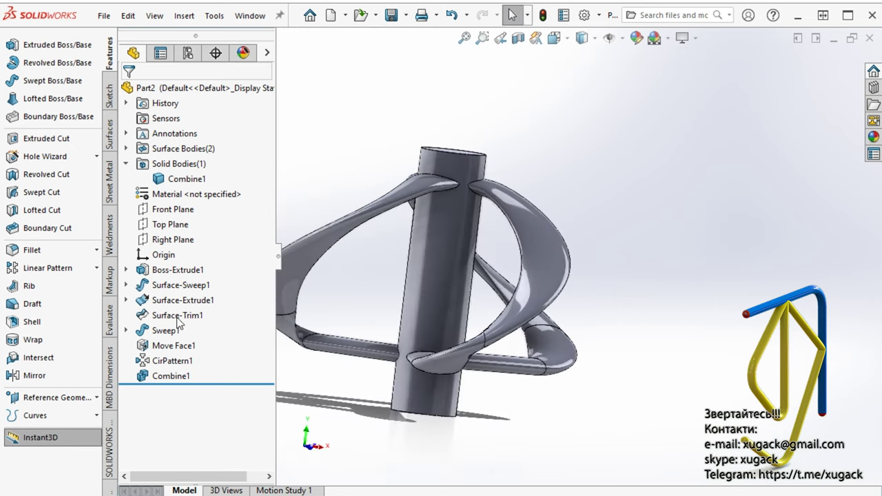
Change Sweep1's 15.00 profile dimension to 12 and rebuild the blades.
{"action": "left_click", "coordinate": [170, 290]}
{"action": "middle_click_drag", "start_coordinate": [330, 345], "coordinate": [325, 398]}
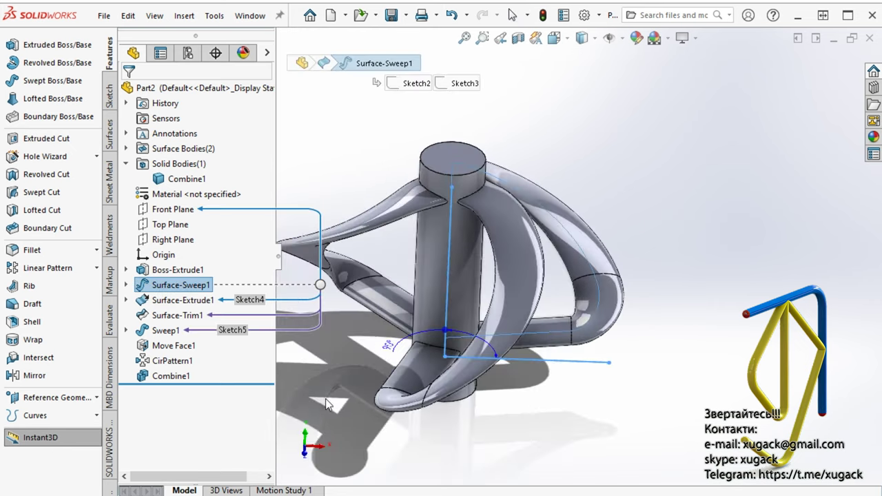
{"action": "left_click", "coordinate": [166, 331]}
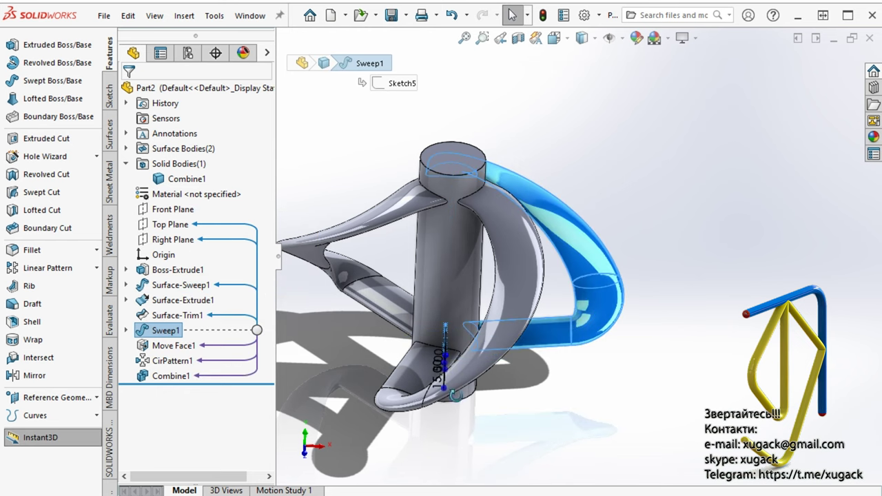
{"action": "middle_click_drag", "start_coordinate": [475, 414], "coordinate": [564, 352]}
{"action": "scroll", "coordinate": [564, 353], "scroll_direction": "down", "scroll_amount": 3}
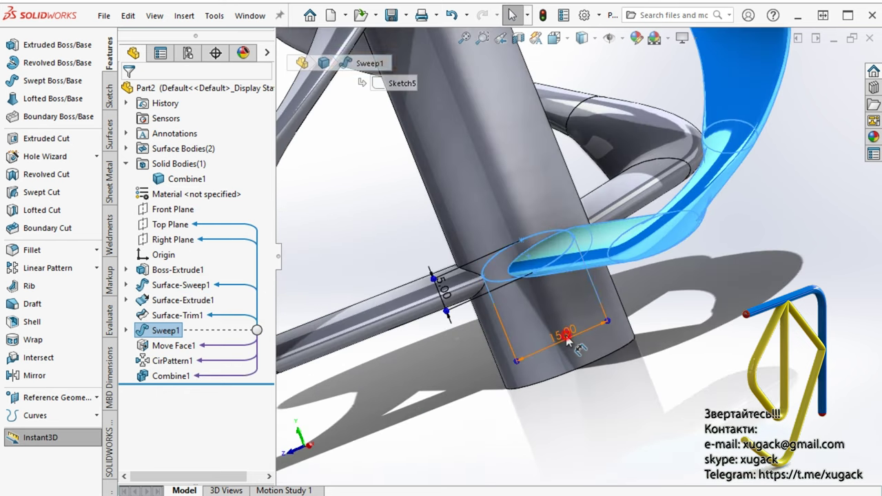
{"action": "double_click", "coordinate": [565, 336]}
{"action": "type", "text": "12"}
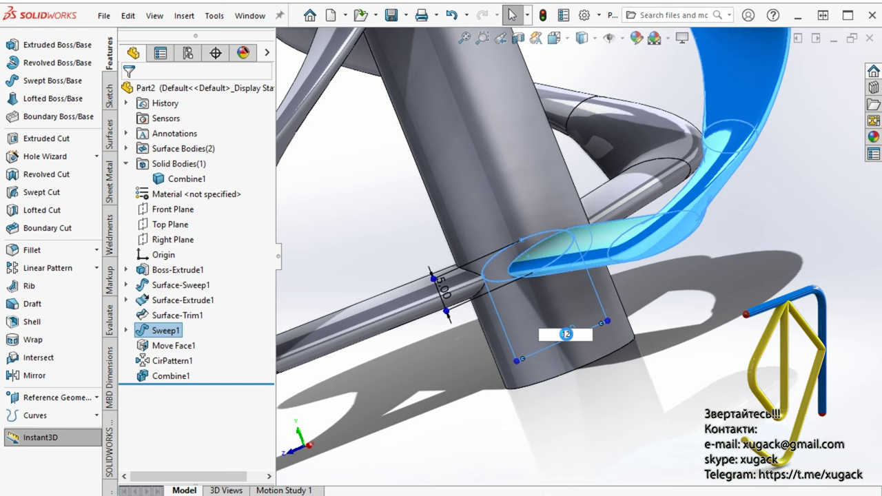
{"action": "key", "text": "Return"}
{"action": "left_click", "coordinate": [804, 378]}
{"action": "middle_click_drag", "start_coordinate": [802, 380], "coordinate": [728, 198]}
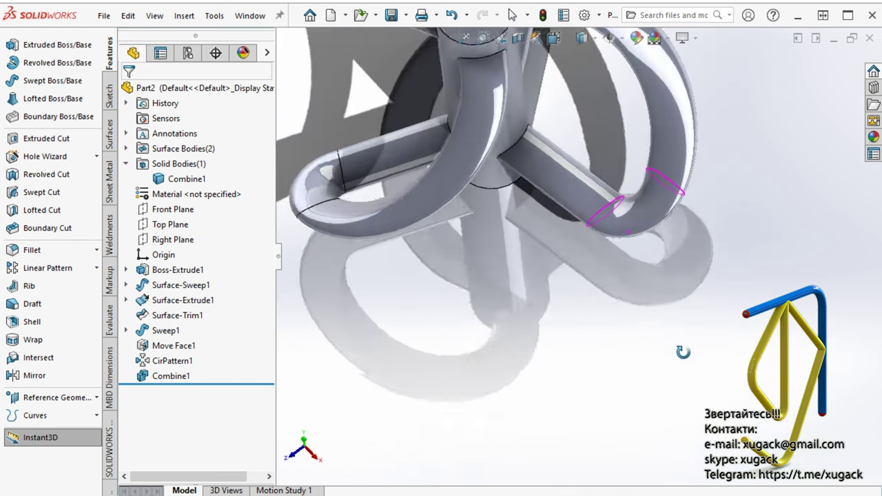
{"action": "middle_click_drag", "start_coordinate": [728, 199], "coordinate": [677, 327]}
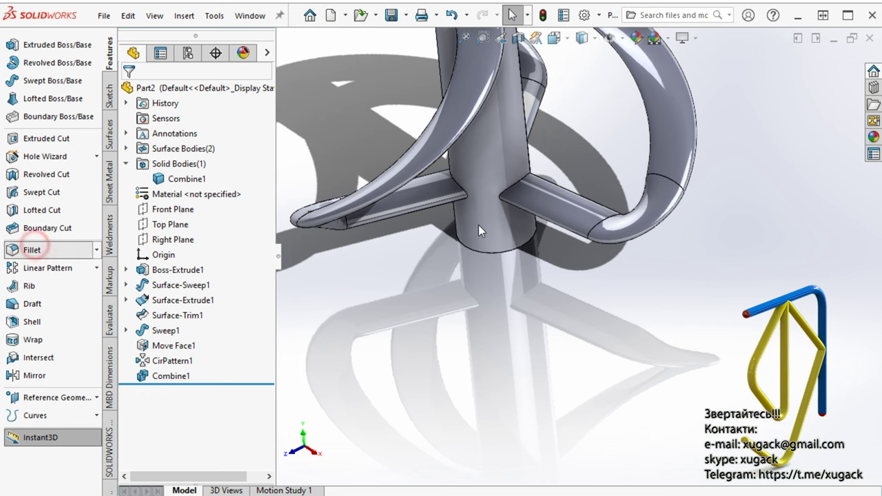
Select four of the arm-to-shaft joint edges for the fillet.
{"action": "left_click", "coordinate": [510, 200]}
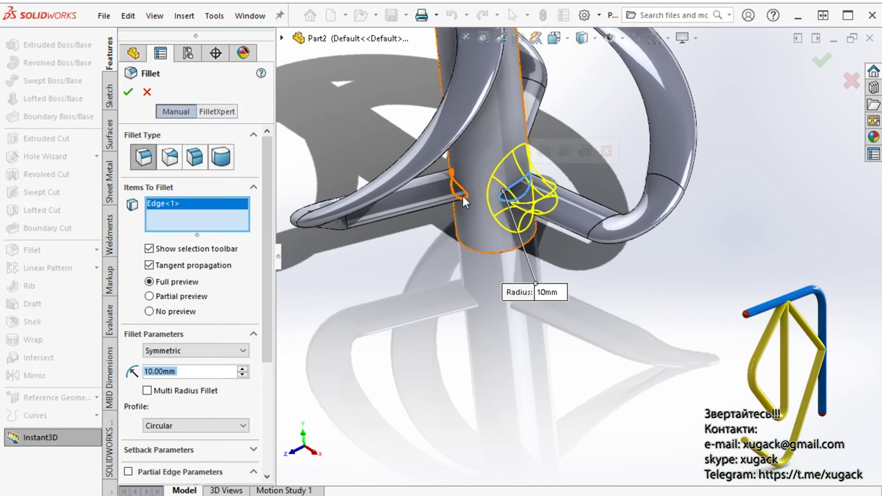
{"action": "left_click", "coordinate": [465, 190]}
{"action": "scroll", "coordinate": [448, 179], "scroll_direction": "up", "scroll_amount": 5}
{"action": "mouse_move", "coordinate": [448, 179]}
{"action": "middle_mouse_down"}
{"action": "mouse_move", "coordinate": [430, 166]}
{"action": "mouse_move", "coordinate": [395, 233]}
{"action": "middle_mouse_up"}
{"action": "scroll", "coordinate": [541, 274], "scroll_direction": "up", "scroll_amount": 6}
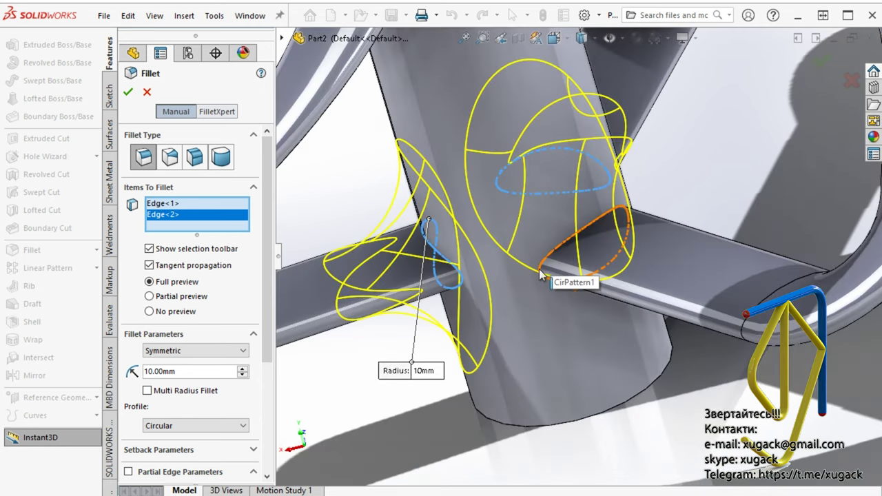
{"action": "left_click", "coordinate": [544, 265]}
{"action": "scroll", "coordinate": [568, 206], "scroll_direction": "up", "scroll_amount": 5}
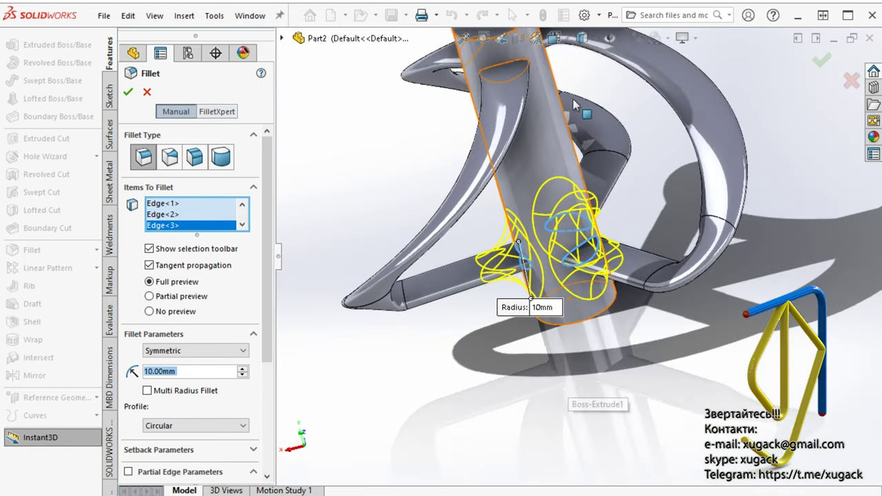
{"action": "scroll", "coordinate": [566, 207], "scroll_direction": "down", "scroll_amount": 5}
{"action": "scroll", "coordinate": [504, 199], "scroll_direction": "down", "scroll_amount": 3}
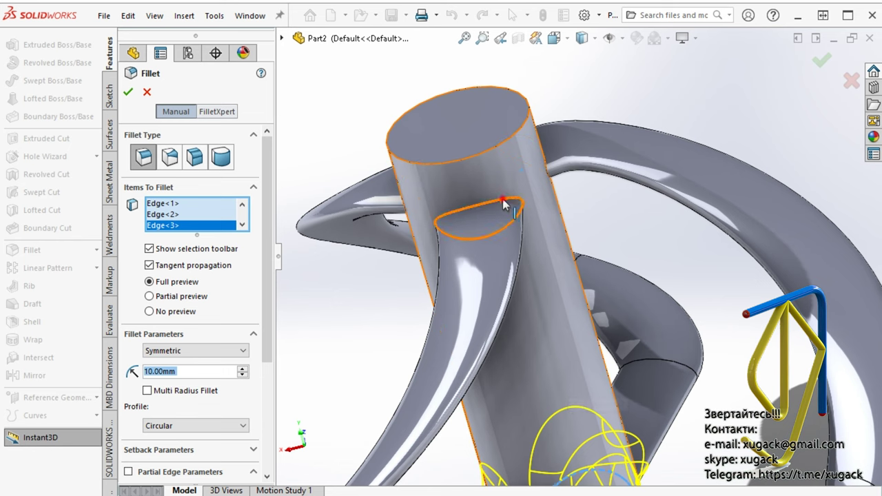
{"action": "left_click", "coordinate": [503, 199]}
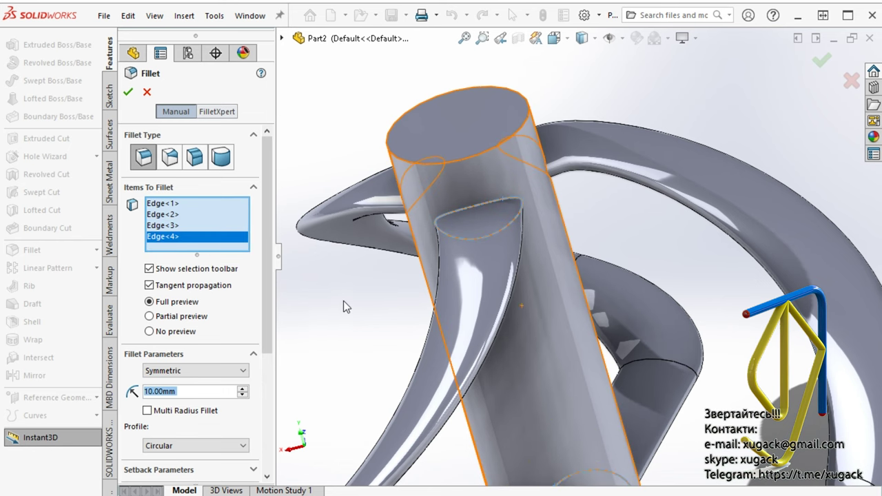
{"action": "type", "text": "5"}
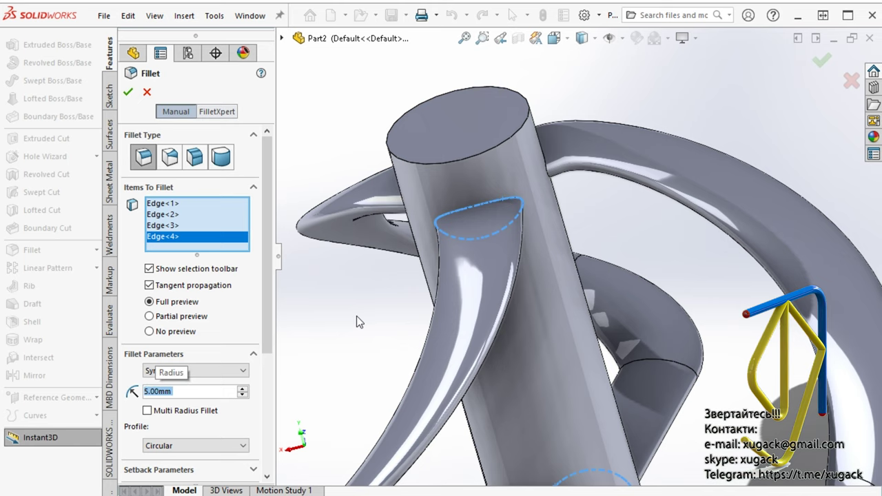
{"action": "right_click", "coordinate": [176, 238]}
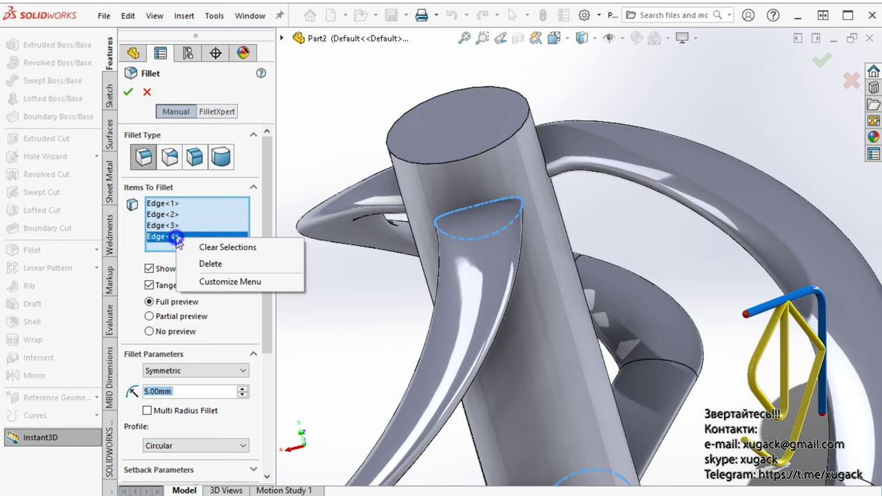
{"action": "left_click", "coordinate": [325, 376]}
Add the last two joint edges and apply the fillet at 3 mm radius.
{"action": "middle_click_drag", "start_coordinate": [608, 204], "coordinate": [571, 228]}
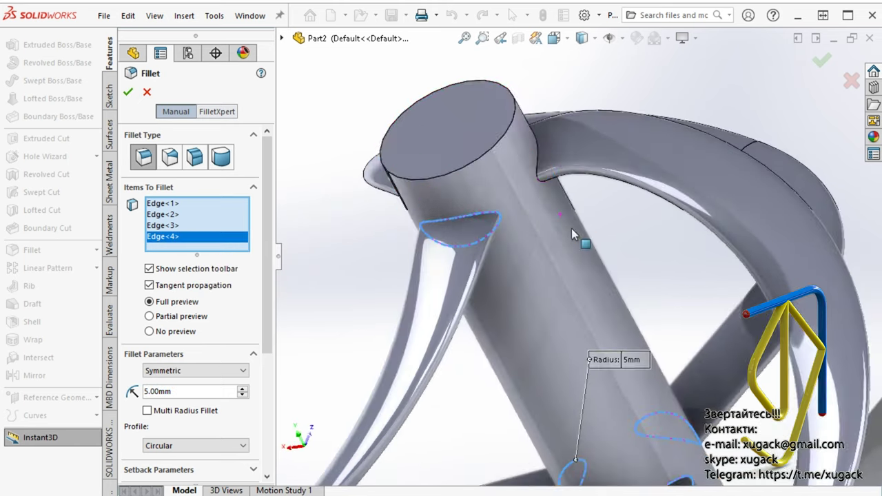
{"action": "left_click", "coordinate": [542, 180]}
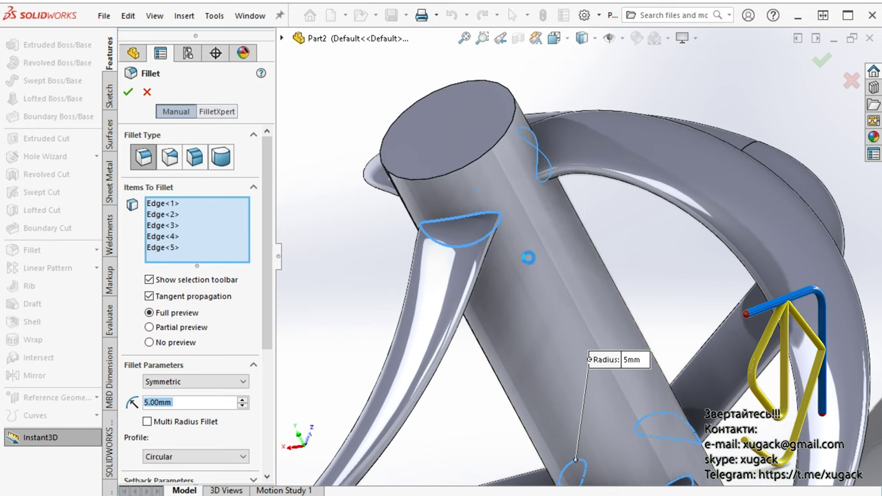
{"action": "middle_click_drag", "start_coordinate": [529, 257], "coordinate": [491, 229]}
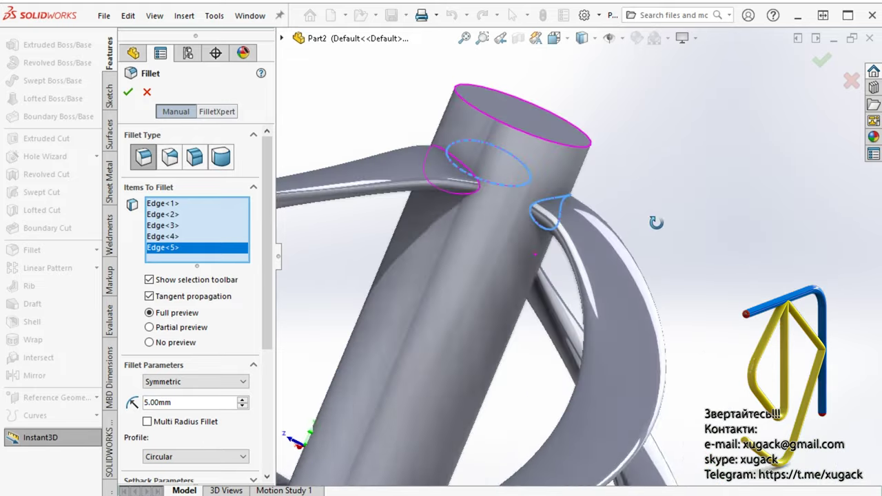
{"action": "left_click", "coordinate": [485, 231]}
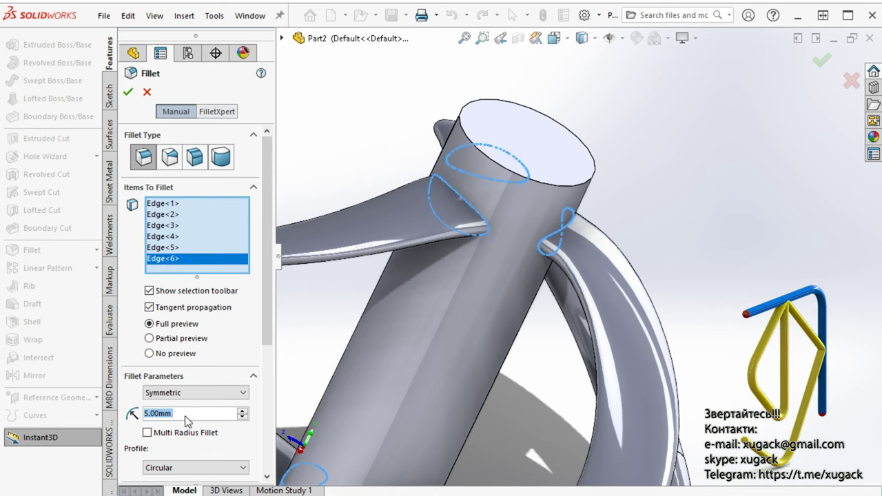
{"action": "type", "text": "3"}
{"action": "key", "text": "Return"}
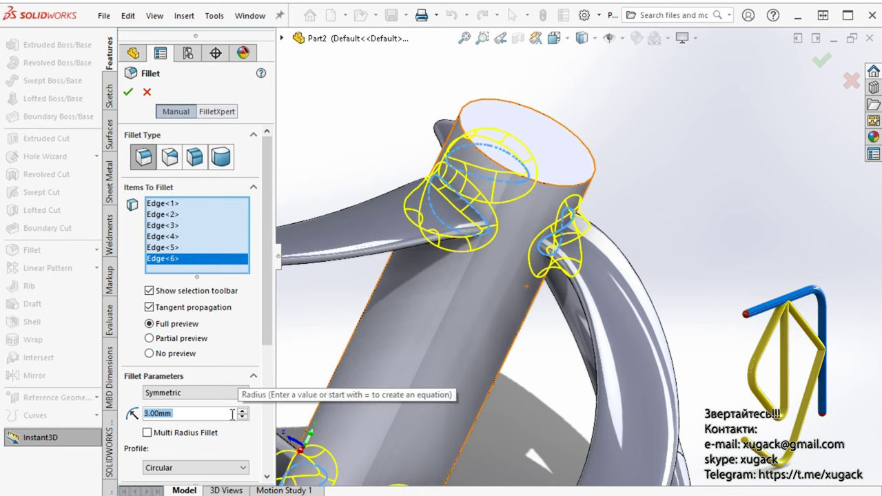
{"action": "type", "text": "4"}
{"action": "key", "text": "Return"}
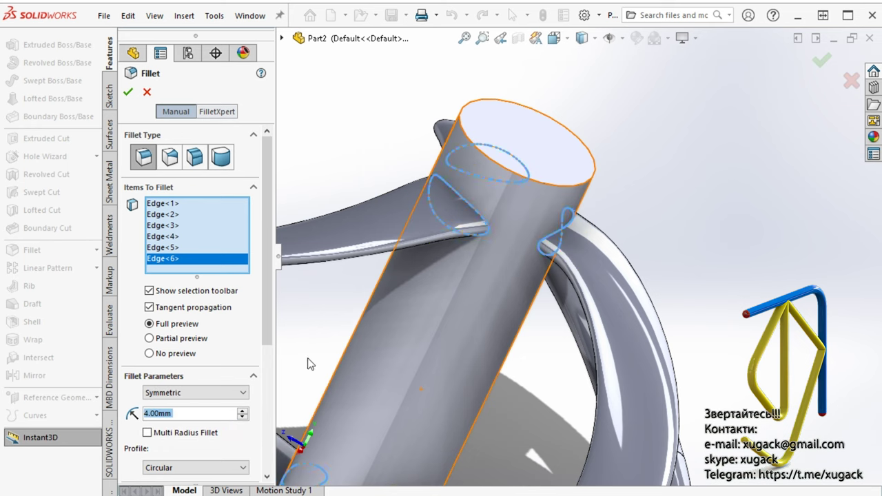
{"action": "type", "text": "3"}
{"action": "key", "text": "Return"}
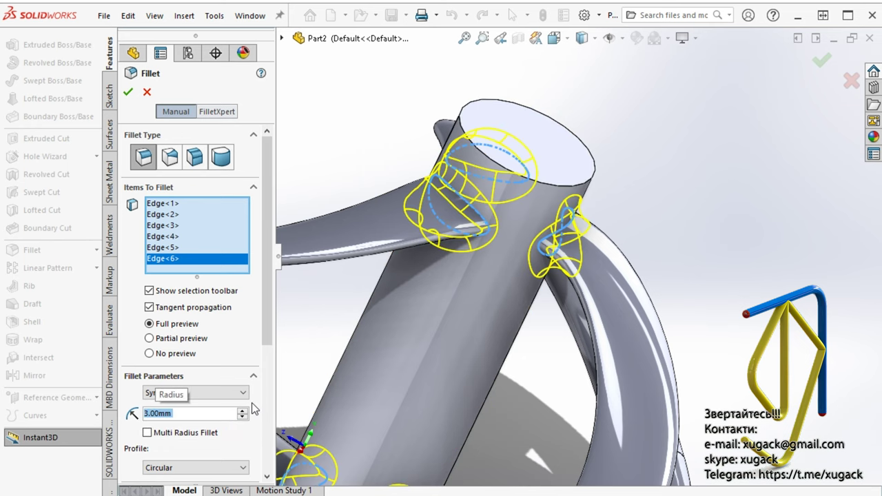
{"action": "left_click", "coordinate": [128, 92]}
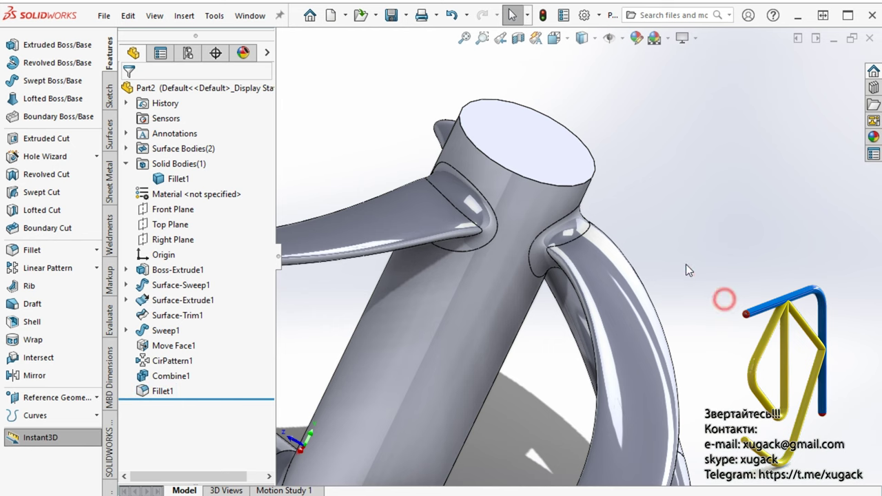
Collapse the FeatureManager panel and switch the Display Style to Perspective.
{"action": "mouse_move", "coordinate": [685, 264]}
{"action": "middle_mouse_down"}
{"action": "mouse_move", "coordinate": [328, 377]}
{"action": "mouse_move", "coordinate": [599, 366]}
{"action": "mouse_move", "coordinate": [622, 431]}
{"action": "mouse_move", "coordinate": [737, 342]}
{"action": "mouse_move", "coordinate": [385, 228]}
{"action": "middle_mouse_up"}
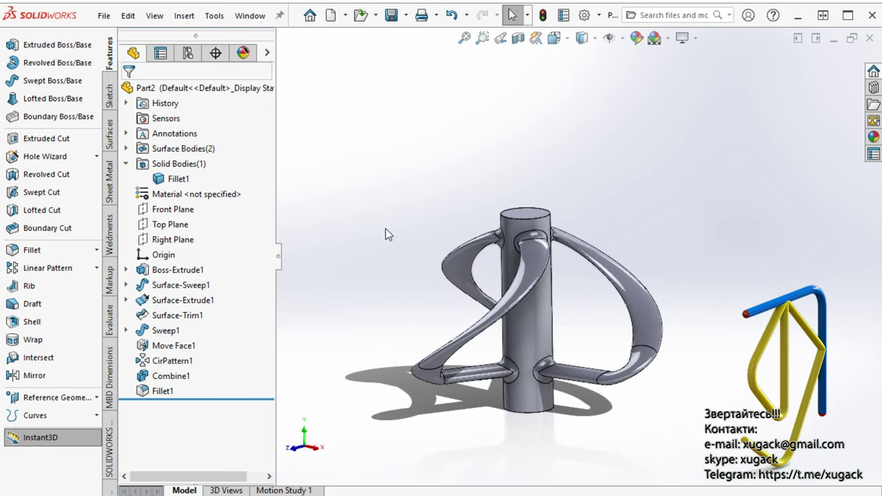
{"action": "left_click", "coordinate": [283, 259]}
{"action": "mouse_move", "coordinate": [383, 259]}
{"action": "middle_mouse_down"}
{"action": "mouse_move", "coordinate": [392, 351]}
{"action": "mouse_move", "coordinate": [539, 81]}
{"action": "middle_mouse_up"}
{"action": "left_click", "coordinate": [618, 39]}
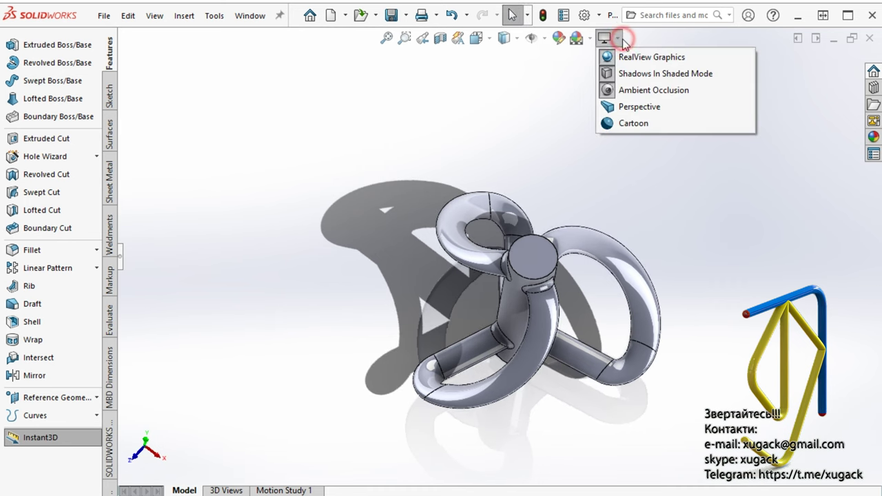
{"action": "left_click", "coordinate": [624, 109]}
{"action": "left_click", "coordinate": [489, 38]}
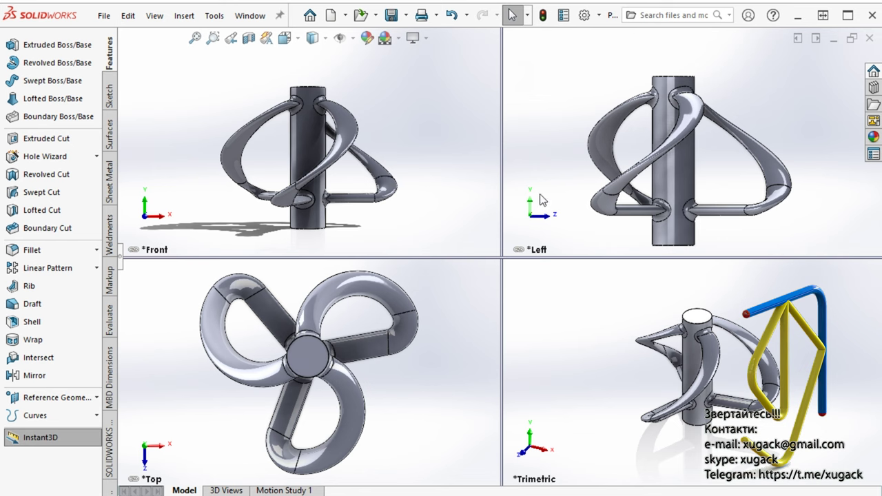
Orbit and zoom the turbine inside the Trimetric viewport of the four-view layout.
{"action": "left_click", "coordinate": [276, 367]}
{"action": "key", "text": "Escape"}
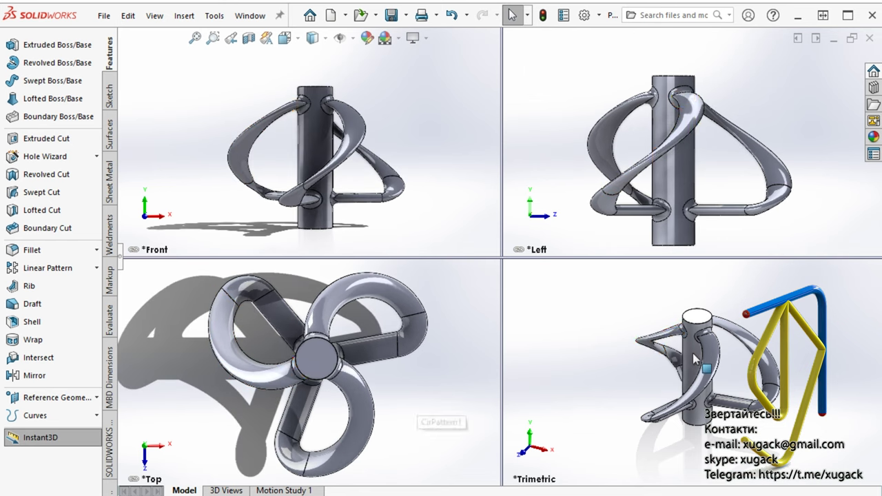
{"action": "middle_click_drag", "start_coordinate": [693, 353], "coordinate": [695, 344]}
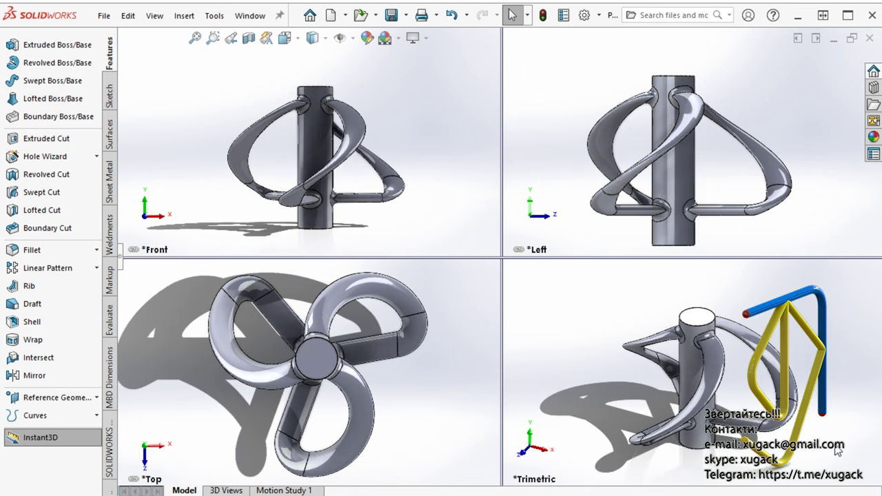
{"action": "scroll", "coordinate": [838, 450], "scroll_direction": "down", "scroll_amount": 1}
{"action": "scroll", "coordinate": [835, 450], "scroll_direction": "down", "scroll_amount": 1}
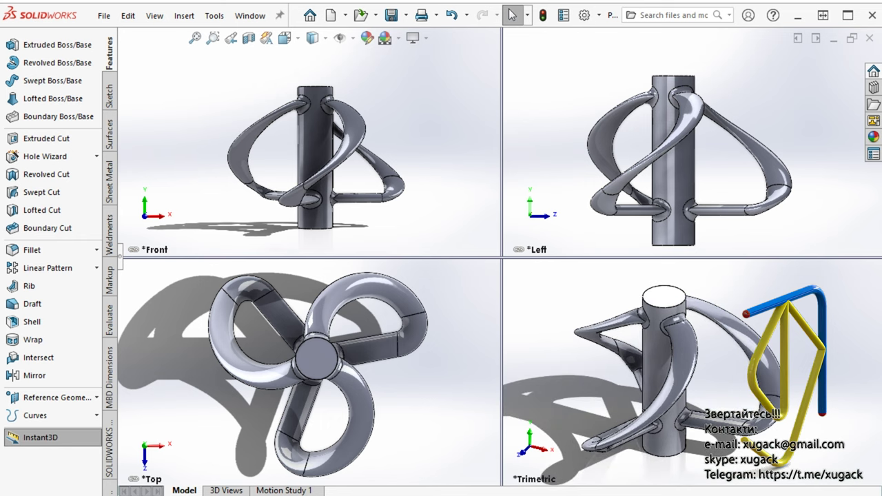